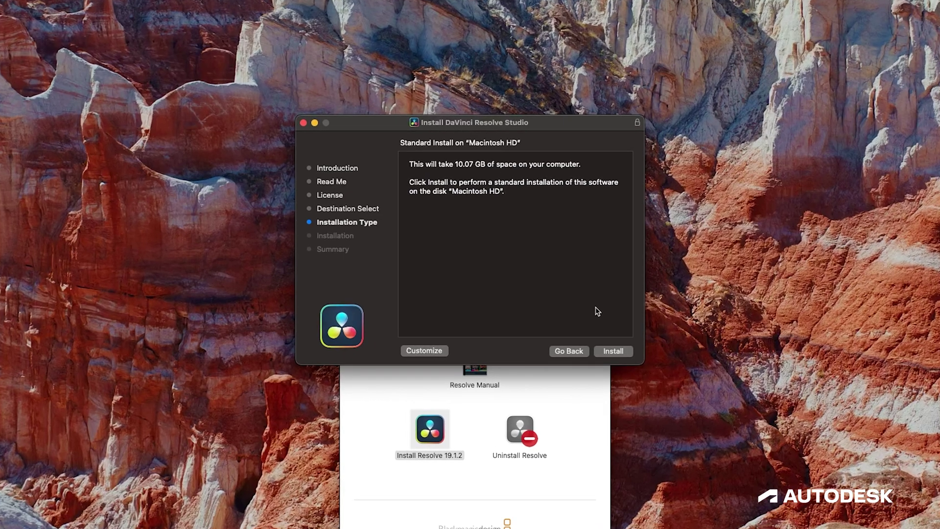
# - Switch to a custom install and include the DaVinci Resolve Open FX Renderer package
pyautogui.click(443, 350)
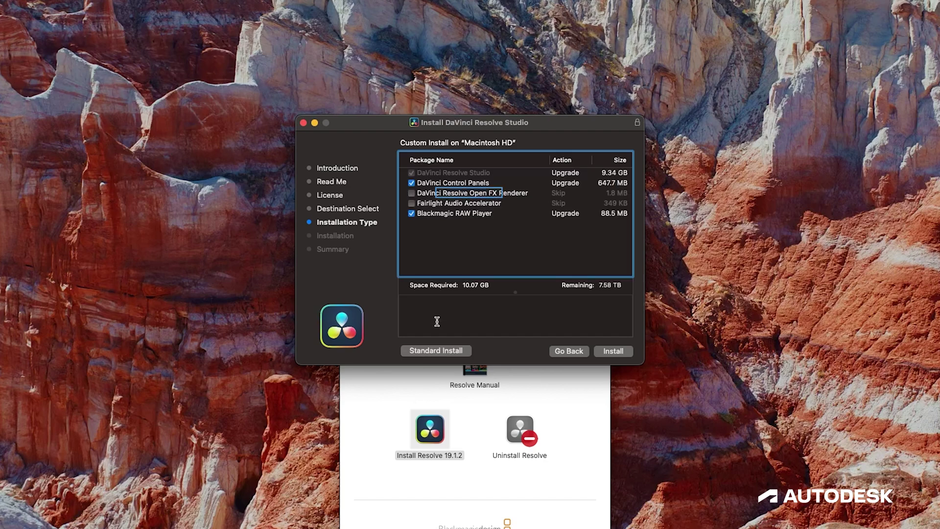
pyautogui.click(413, 194)
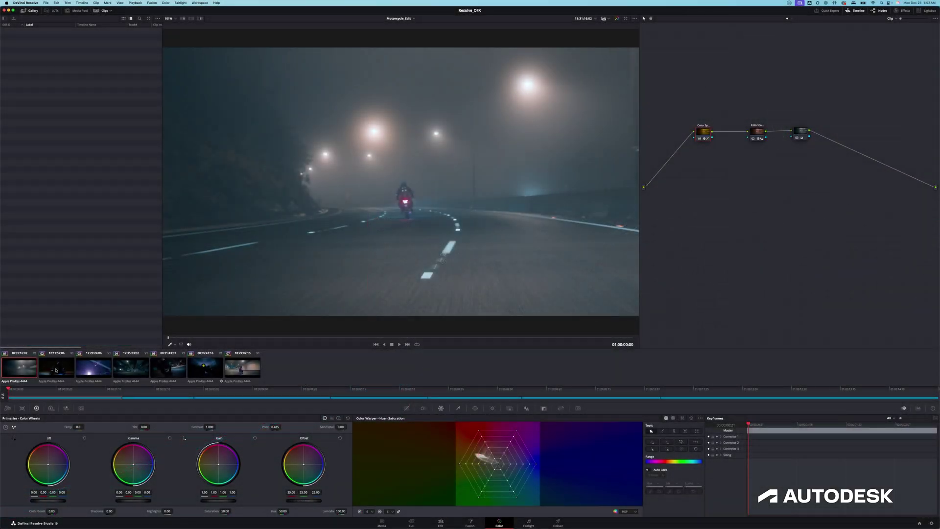
# - Step through the motorcycle and tunnel clips, then grab stills from all seven clips
pyautogui.click(56, 370)
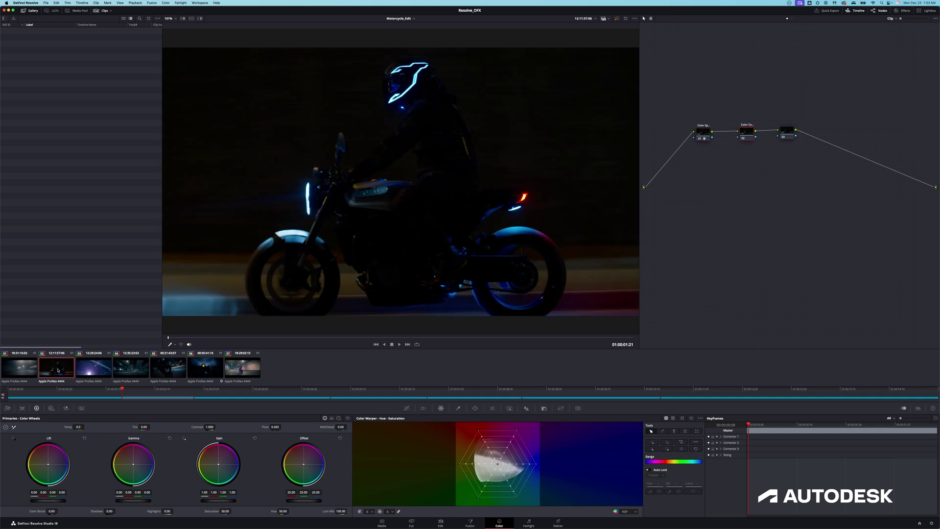
pyautogui.click(91, 369)
pyautogui.click(132, 371)
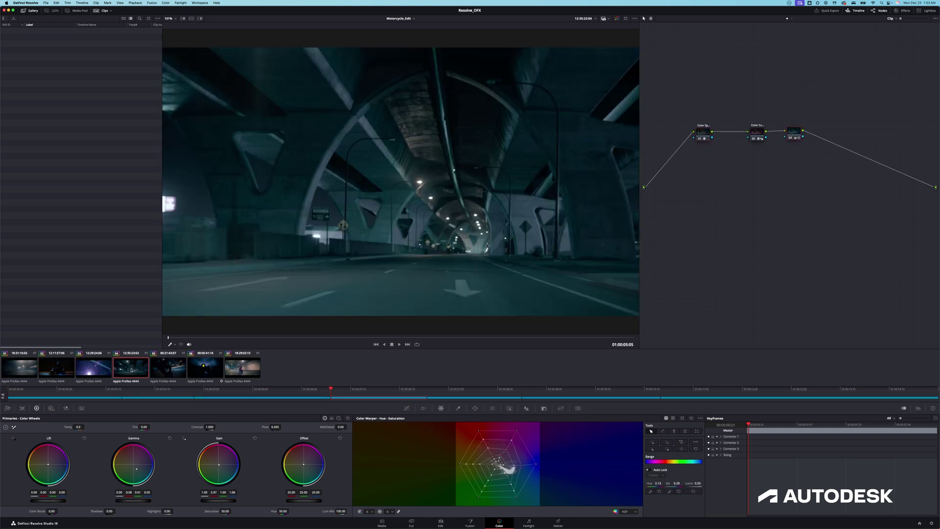
pyautogui.rightClick(362, 167)
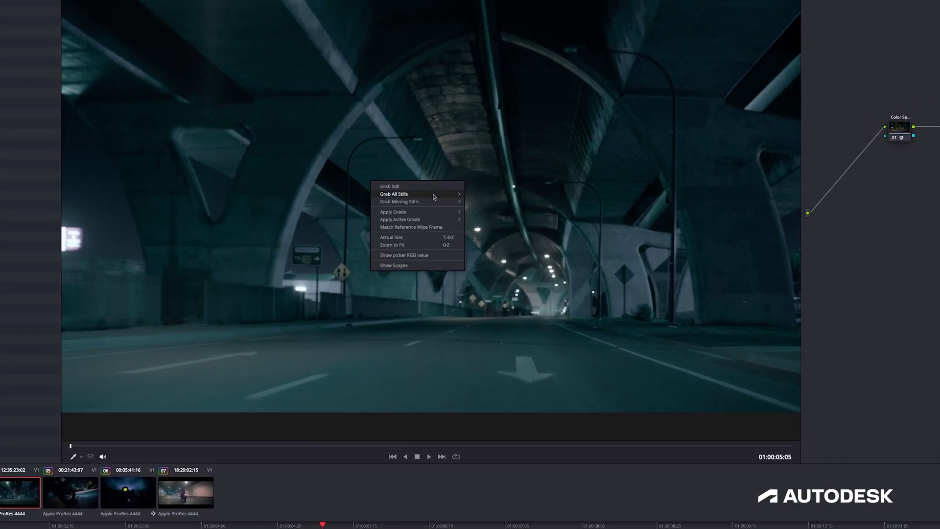
pyautogui.moveTo(414, 176)
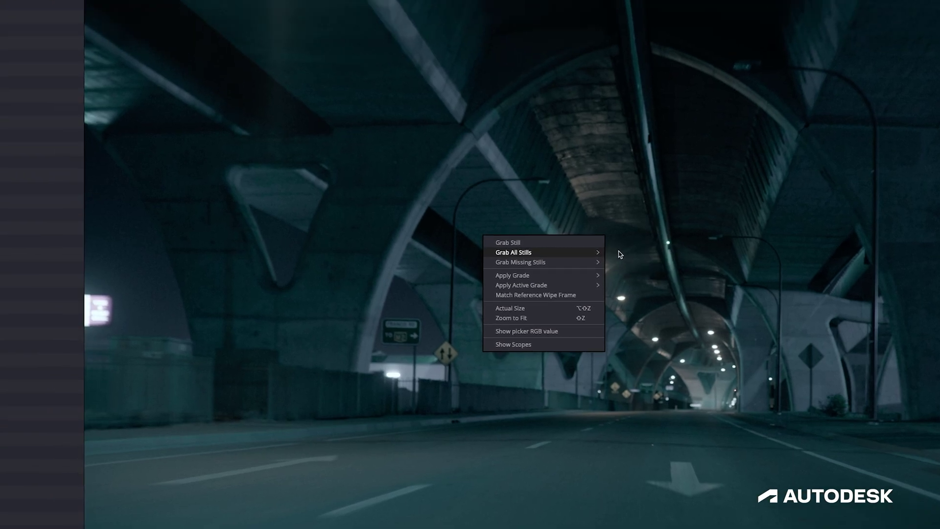
pyautogui.click(513, 211)
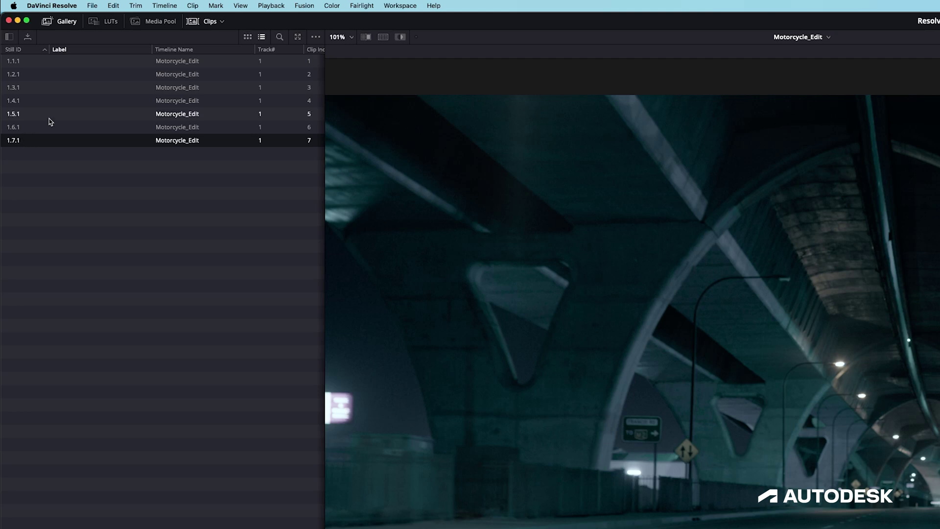
# - In Project Settings, auto-label gallery stills by Clip name and append the still number on export
pyautogui.click(96, 8)
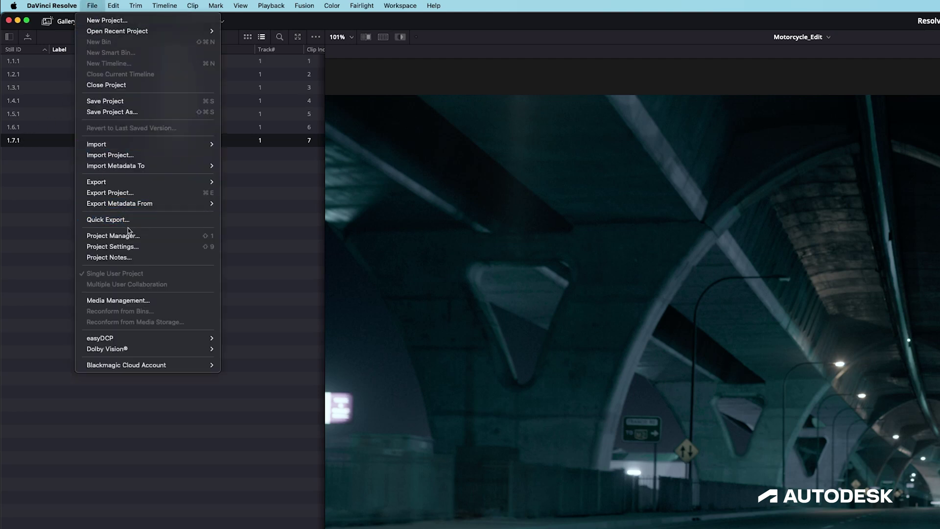
pyautogui.click(138, 248)
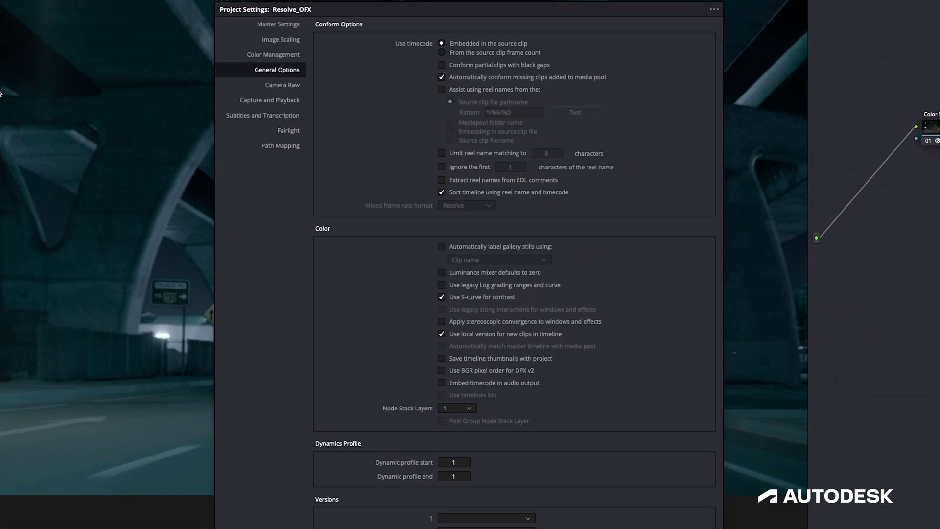
pyautogui.click(441, 247)
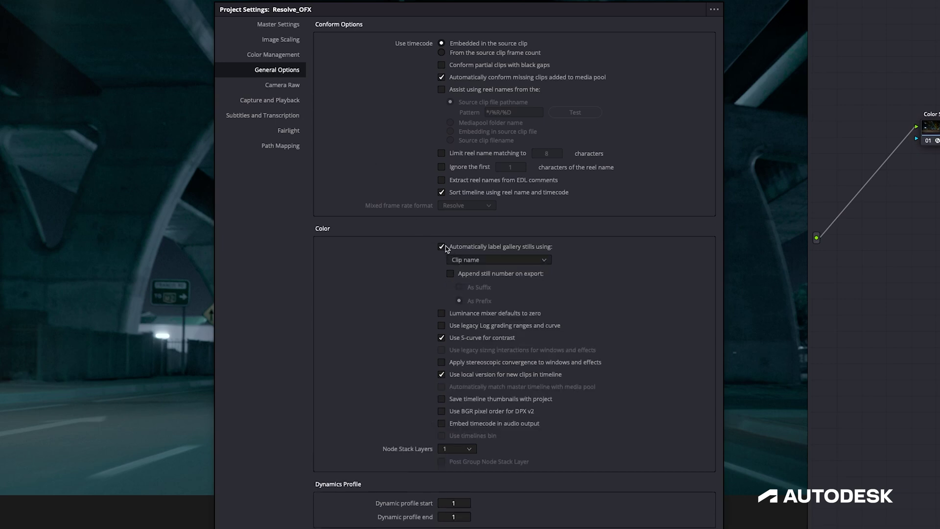
pyautogui.click(547, 263)
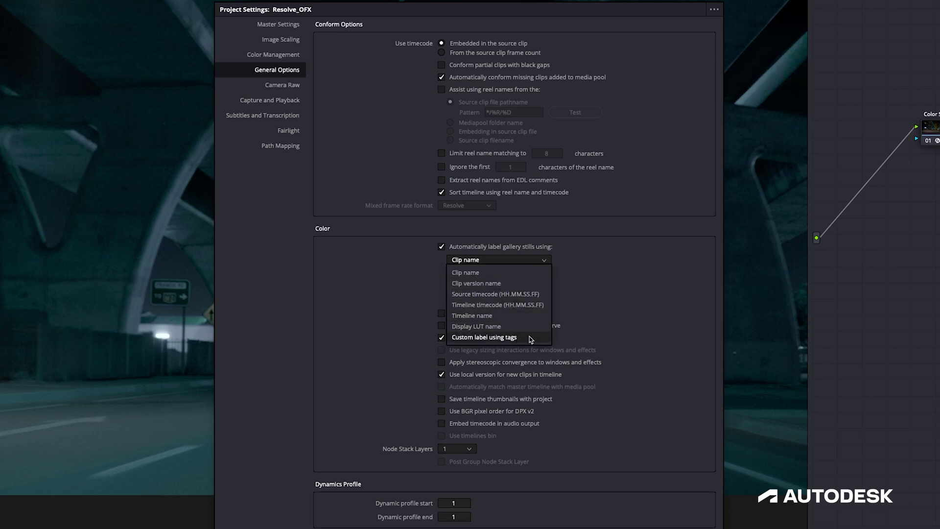
pyautogui.click(534, 273)
pyautogui.click(451, 273)
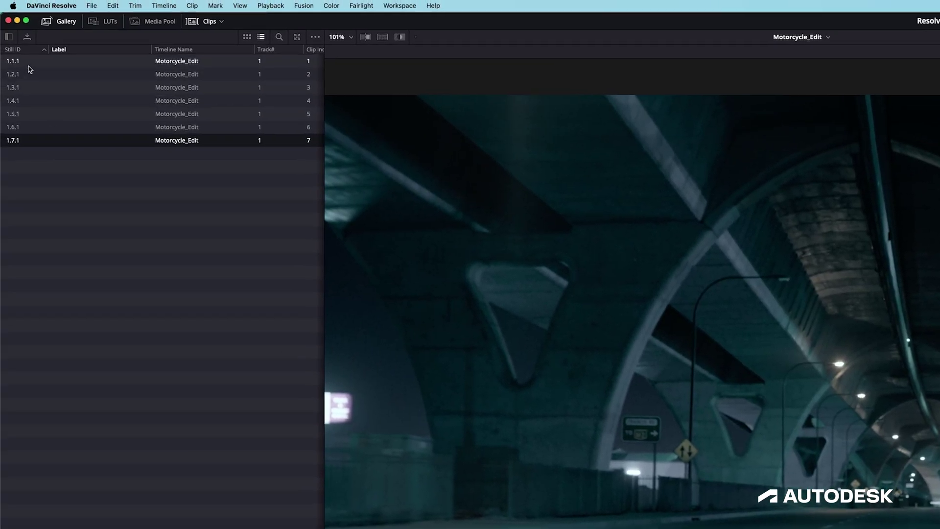
# - Delete all existing stills and regrab them from the first frame of every clip
pyautogui.click(28, 66)
pyautogui.press('super+a')
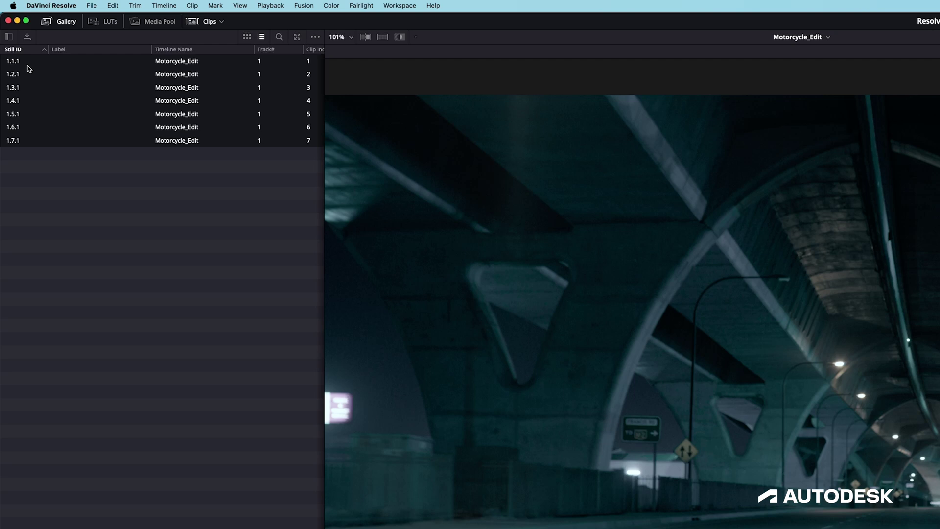
pyautogui.press('Delete')
pyautogui.rightClick(656, 337)
pyautogui.moveTo(700, 354)
pyautogui.click(808, 350)
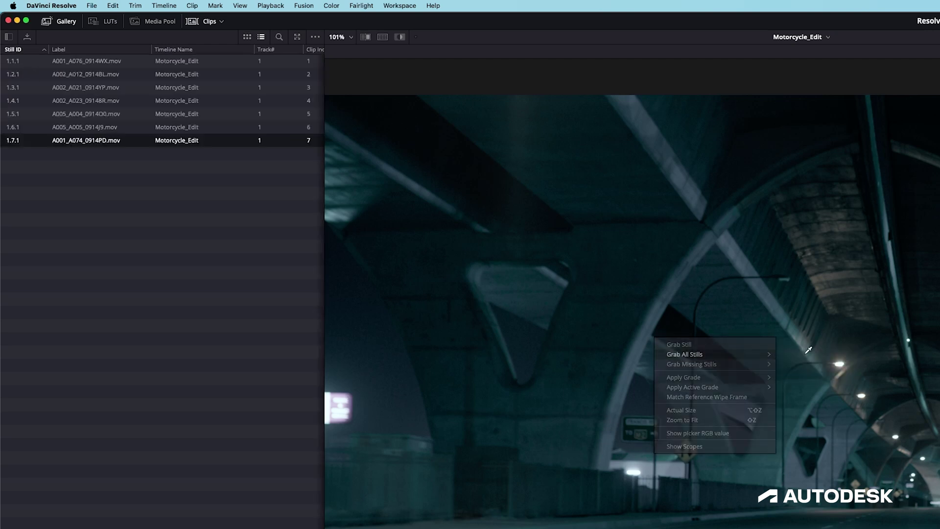
# - Select all seven stills, enable Use labels on still export, and start exporting them
pyautogui.click(73, 63)
pyautogui.keyDown('shift'); pyautogui.click(82, 143); pyautogui.keyUp('shift')
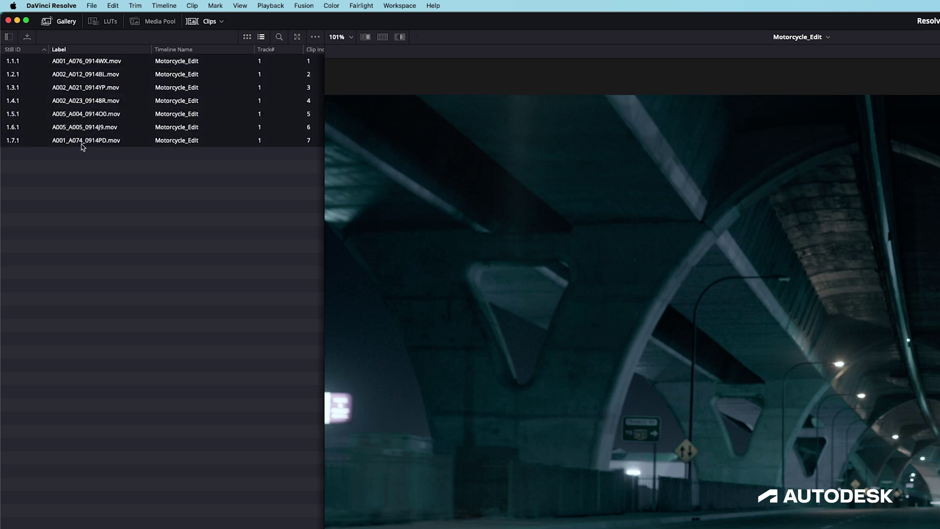
pyautogui.rightClick(82, 144)
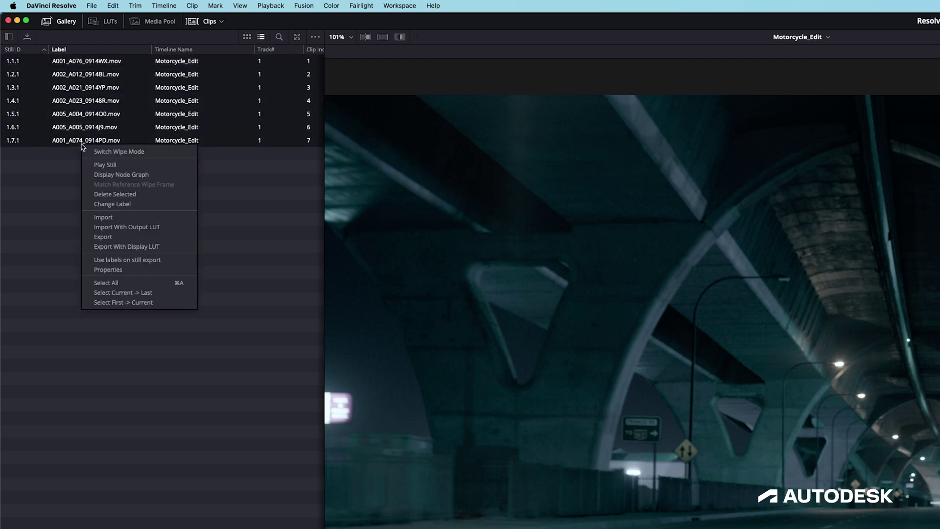
pyautogui.click(149, 261)
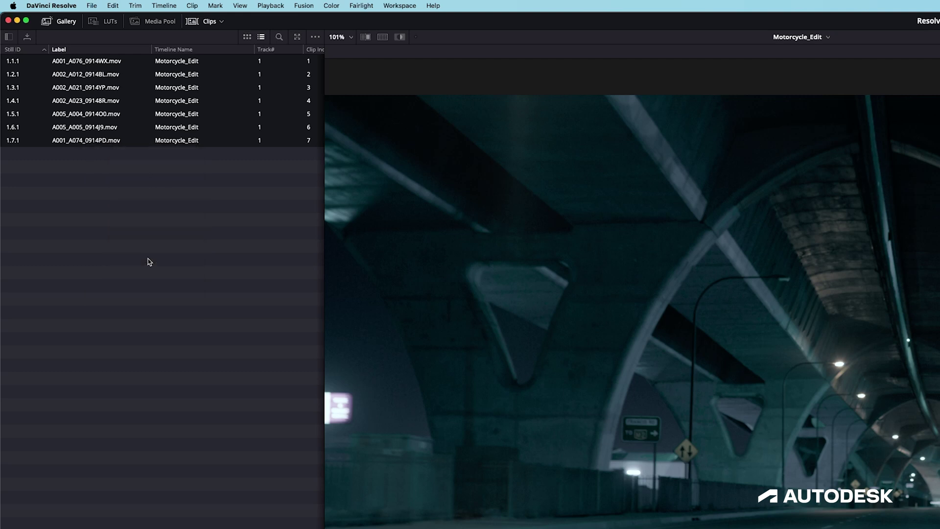
pyautogui.rightClick(92, 129)
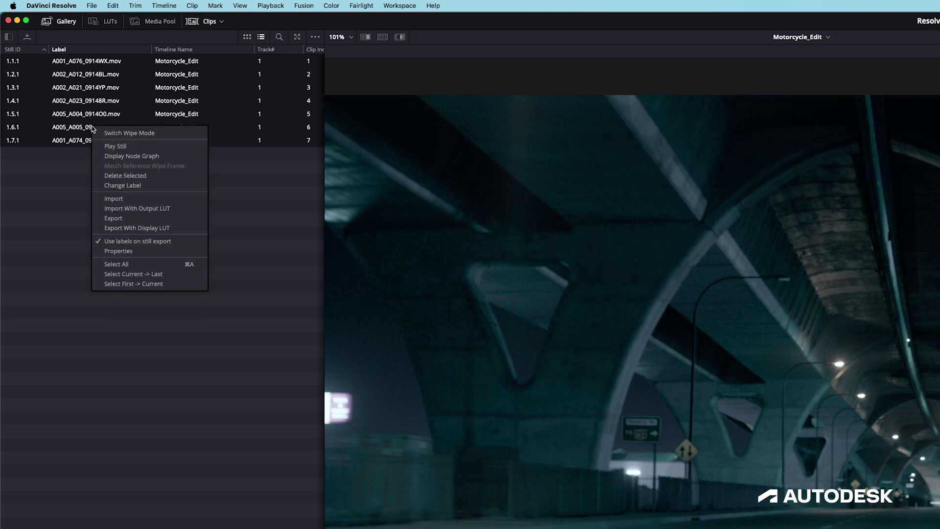
pyautogui.click(132, 220)
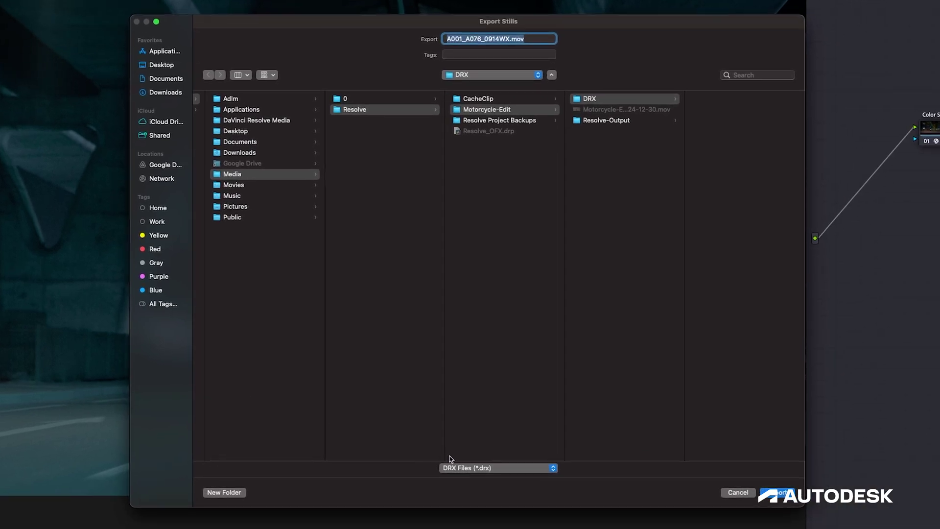
# - Keep DRX Files (*.drx) as the format and export the stills into the DRX folder
pyautogui.click(477, 468)
pyautogui.click(520, 470)
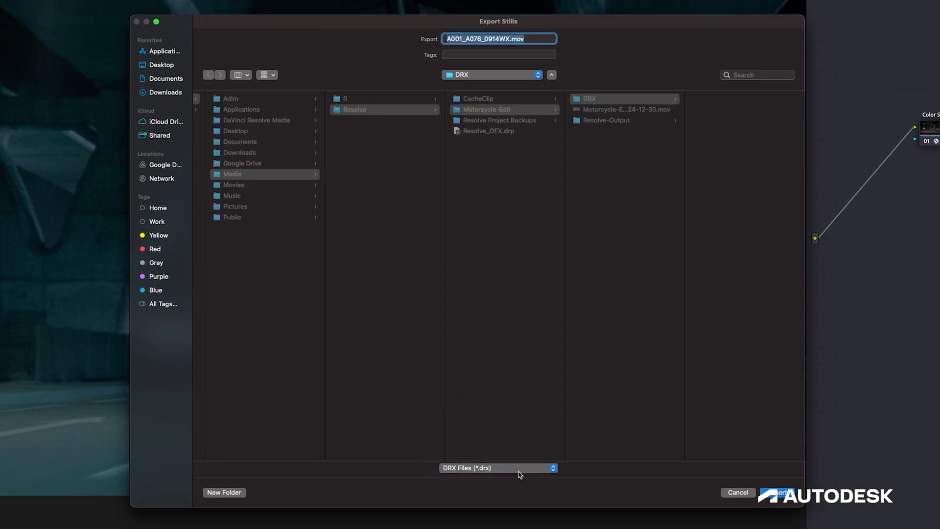
pyautogui.click(781, 495)
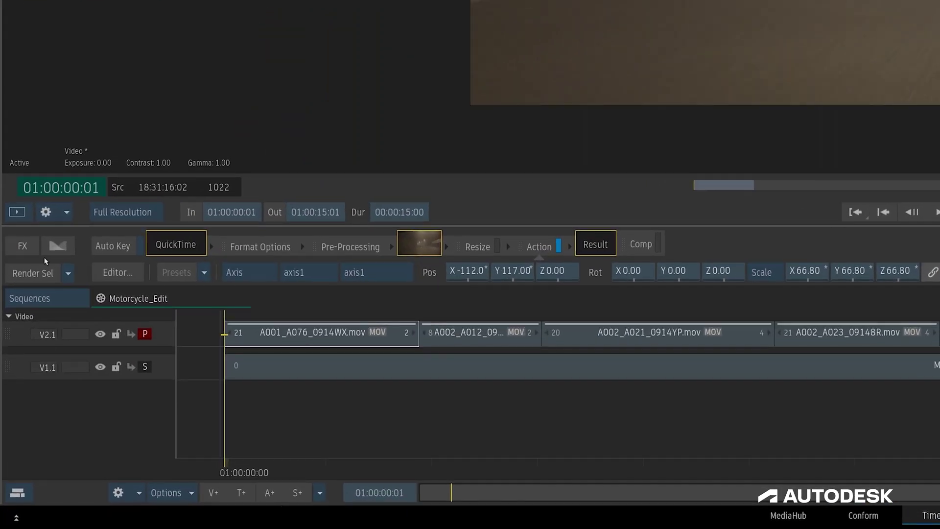
# - Add an OpenFX effect with the Blackmagic Design DaVinci Resolve Renderer plugin to the first clip
pyautogui.click(11, 386)
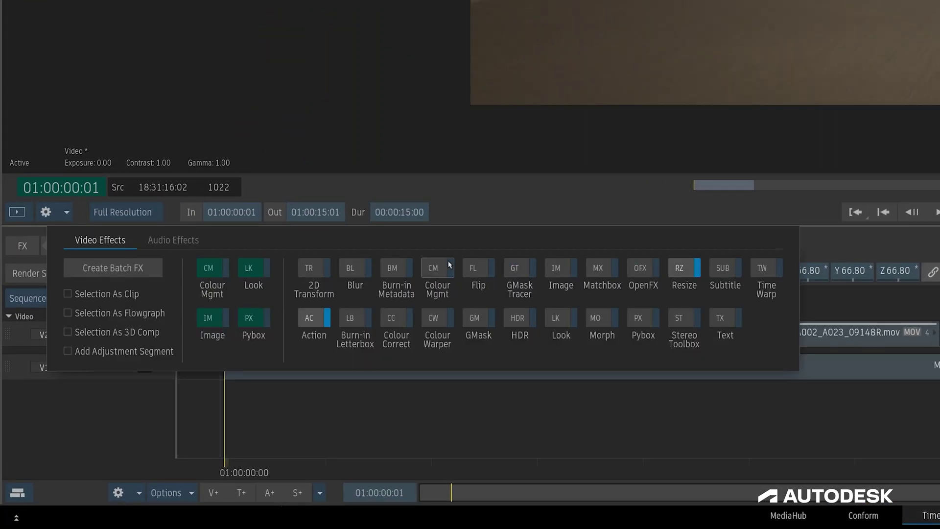
pyautogui.click(642, 270)
pyautogui.click(284, 272)
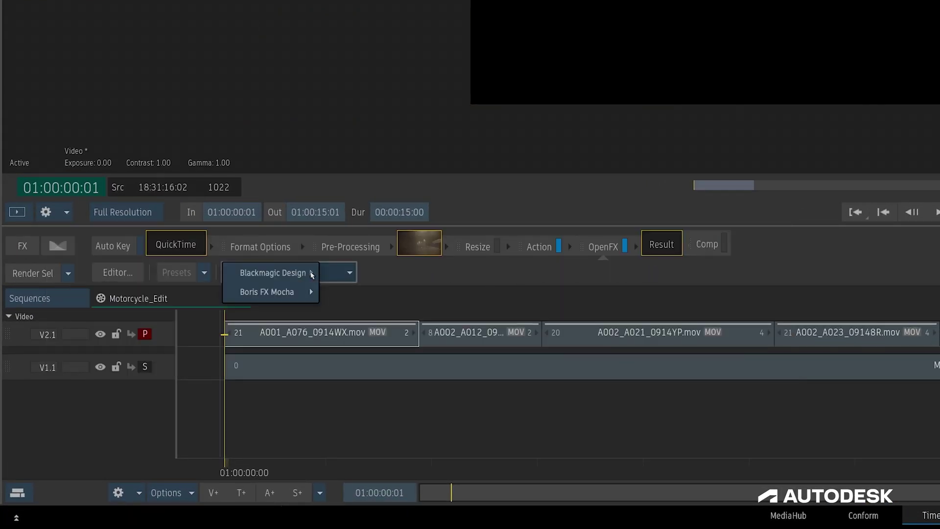
pyautogui.moveTo(304, 273)
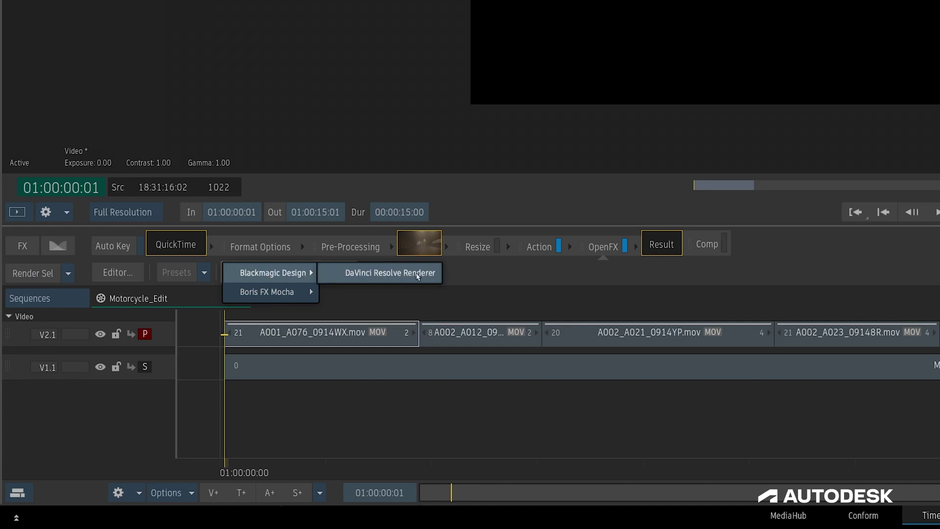
pyautogui.click(383, 276)
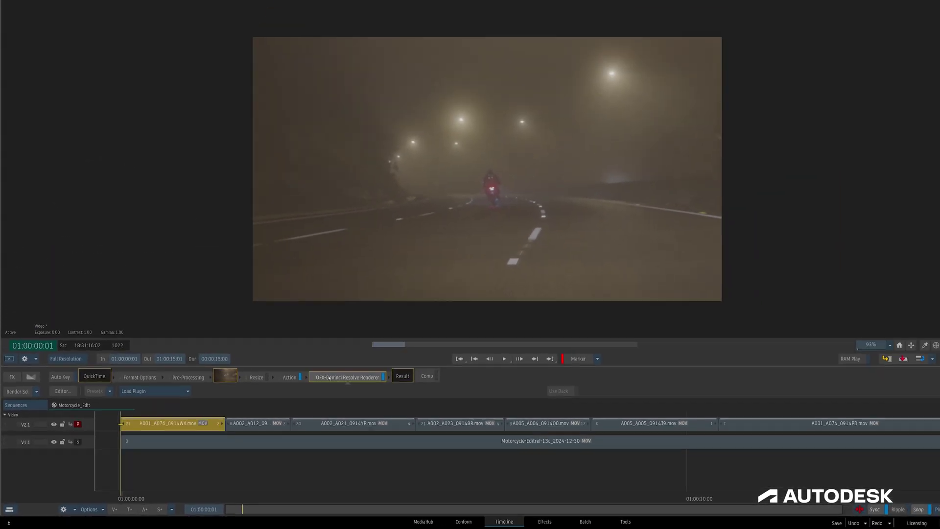
pyautogui.doubleClick(329, 378)
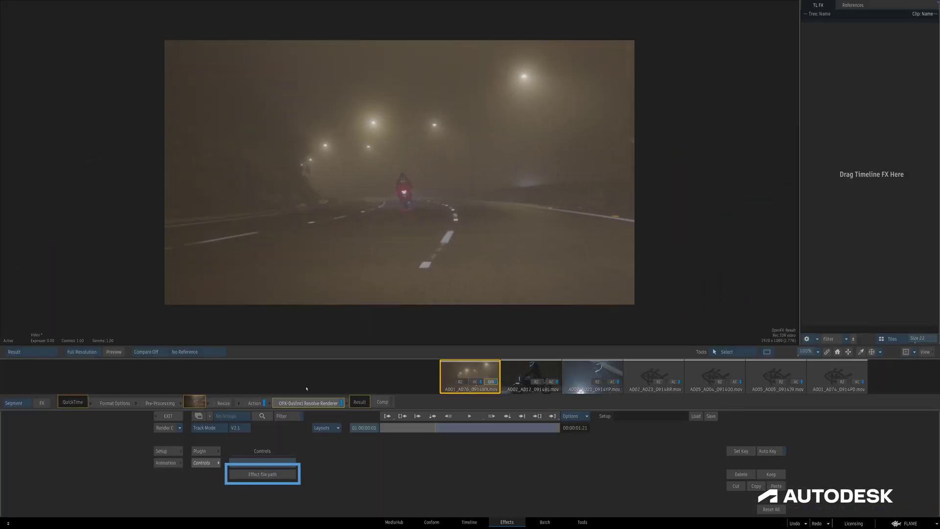
# - Load 1.1.1_A001_A076_0914WX.mov.drx from the bookmarked DRX folder as the effect file, then check the grade
pyautogui.click(263, 474)
pyautogui.click(272, 25)
pyautogui.click(265, 96)
pyautogui.doubleClick(349, 47)
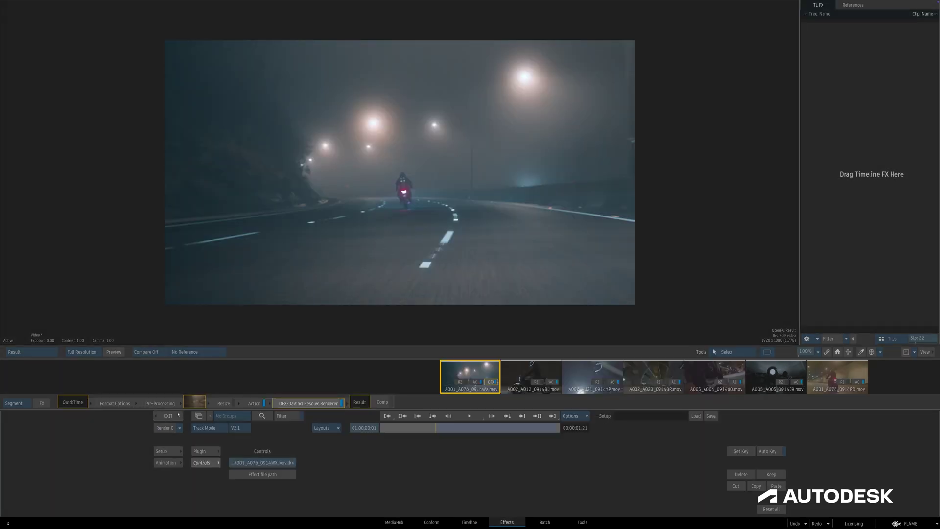
pyautogui.click(168, 416)
pyautogui.moveTo(139, 498); pyautogui.dragTo(178, 473)
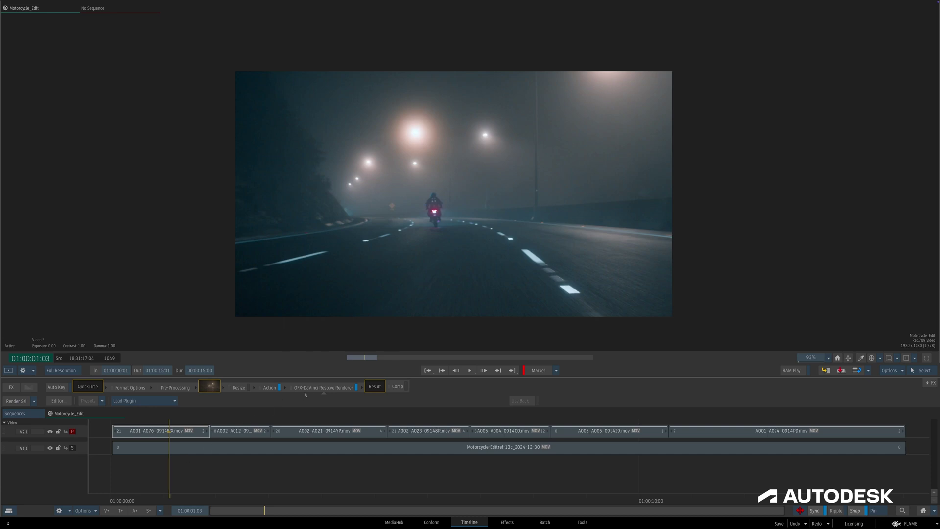
# - Move the first clip's DaVinci Resolve Renderer effect between Resize and Action, then show the reels
pyautogui.click(323, 388)
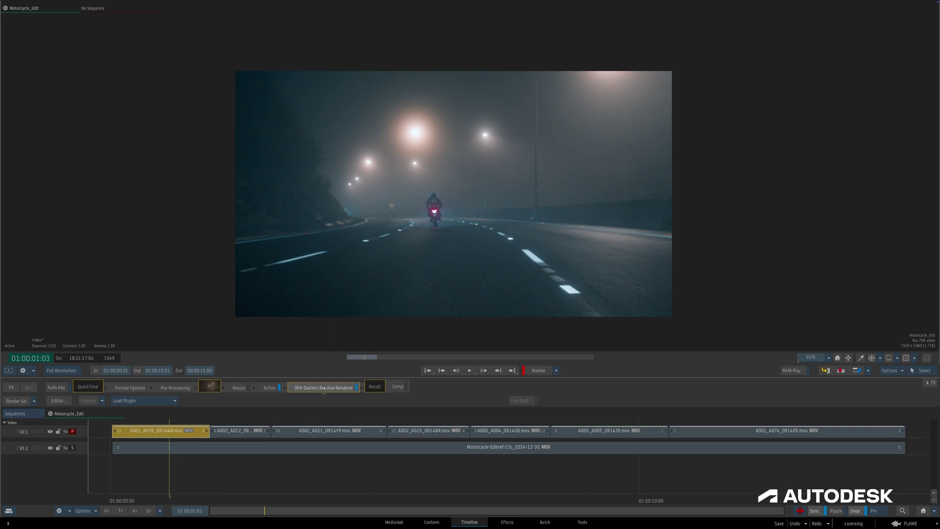
pyautogui.click(238, 387)
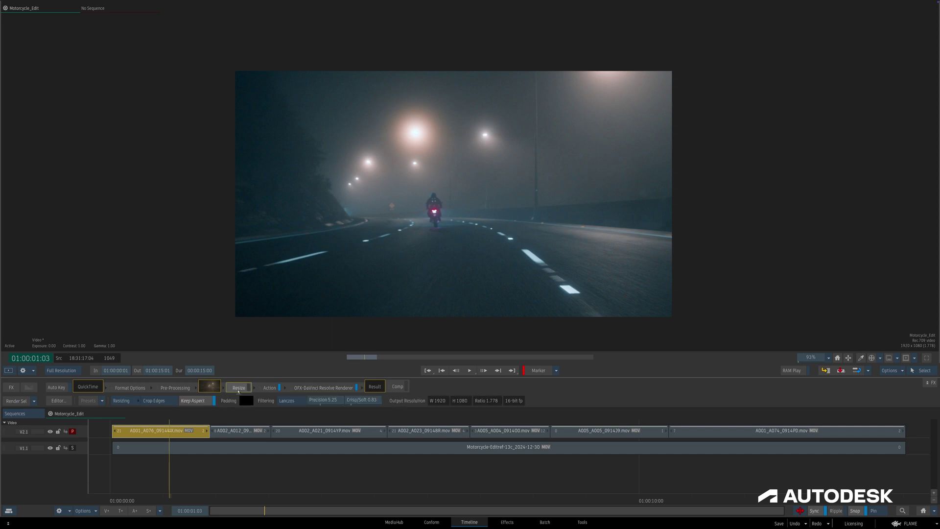
pyautogui.moveTo(326, 390); pyautogui.dragTo(255, 389)
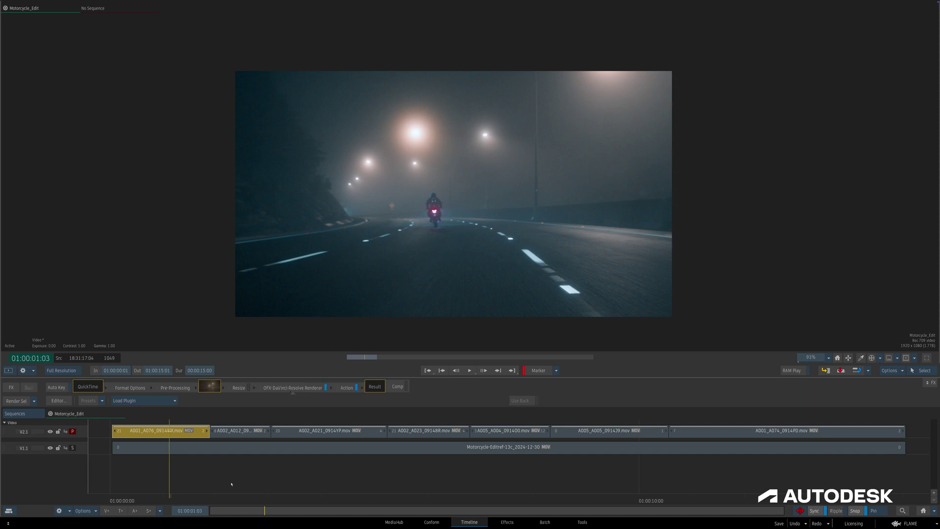
pyautogui.press('Escape')
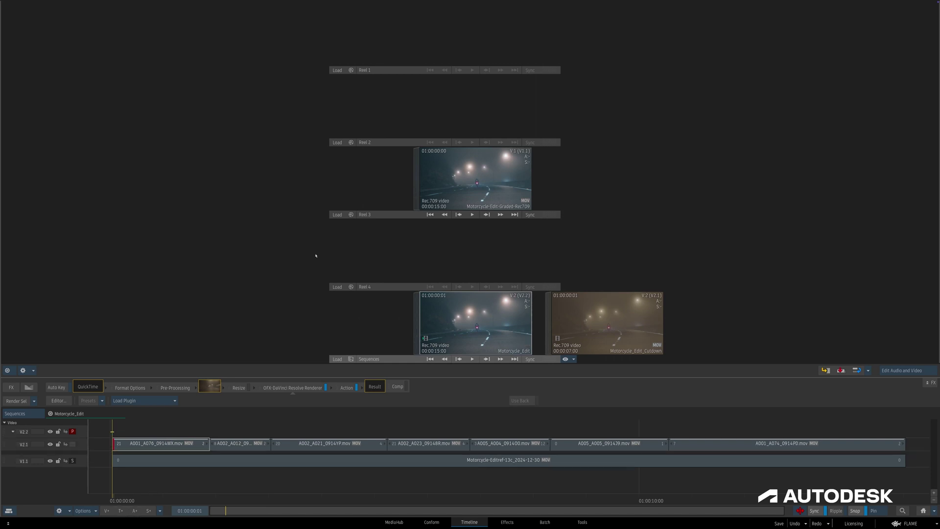
# - Drop Motorcycle-Edit-Graded-Rec709 onto a new V2.2 track and scrub to compare
pyautogui.moveTo(456, 184); pyautogui.dragTo(118, 429)
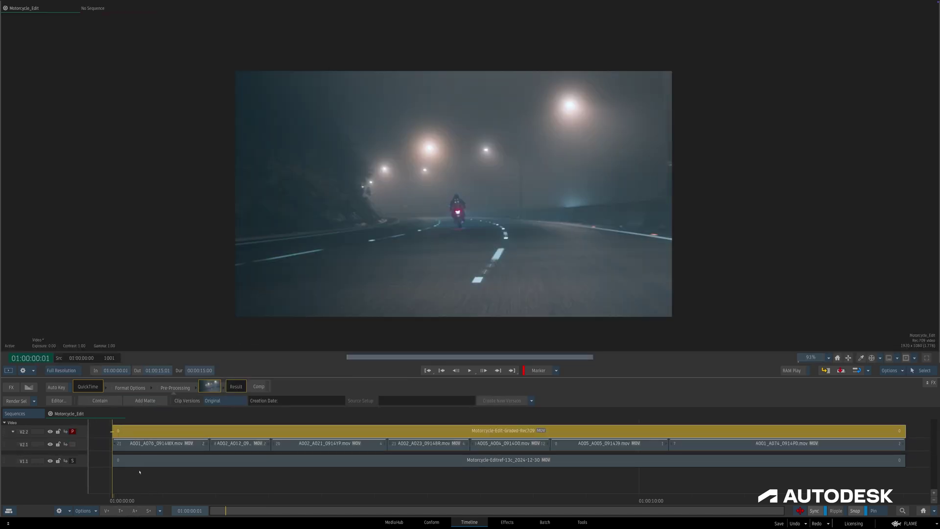
pyautogui.moveTo(124, 494); pyautogui.dragTo(190, 498)
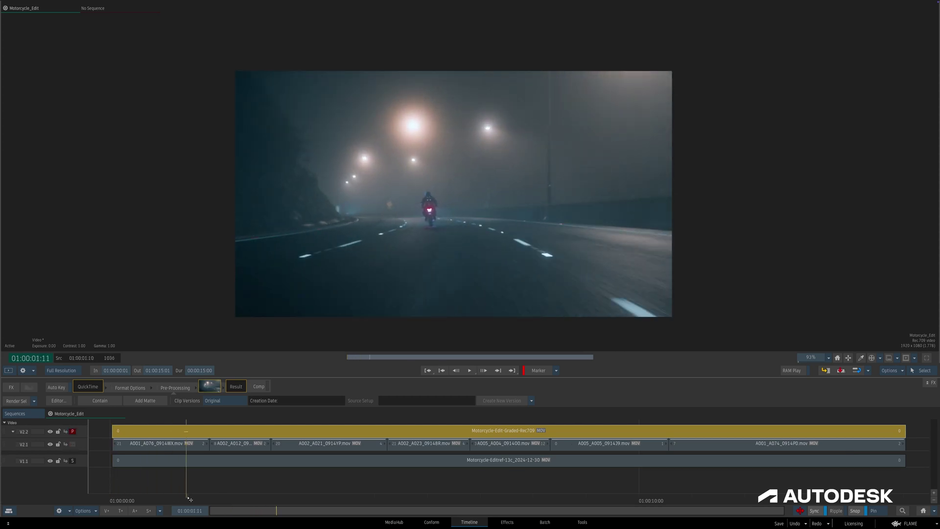
# - Copy the first clip's DaVinci Resolve Renderer effect onto clips A002_A012 through A001_A074
pyautogui.click(196, 445)
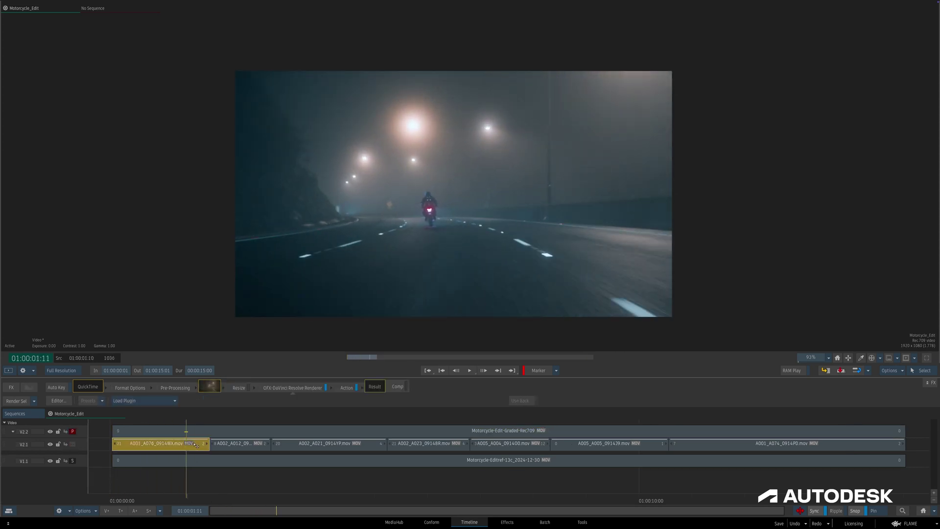
pyautogui.doubleClick(294, 388)
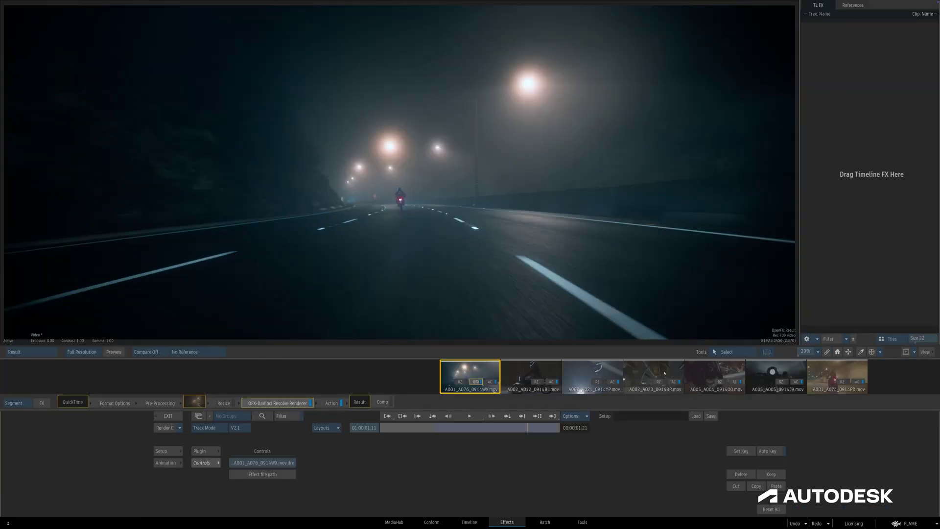
pyautogui.keyDown('shift'); pyautogui.click(813, 371); pyautogui.keyUp('shift')
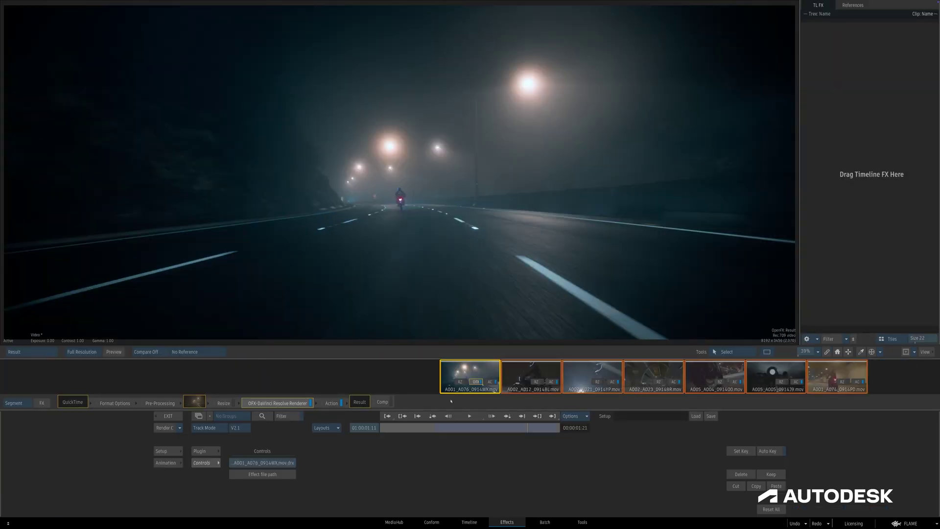
pyautogui.moveTo(291, 403); pyautogui.dragTo(532, 369)
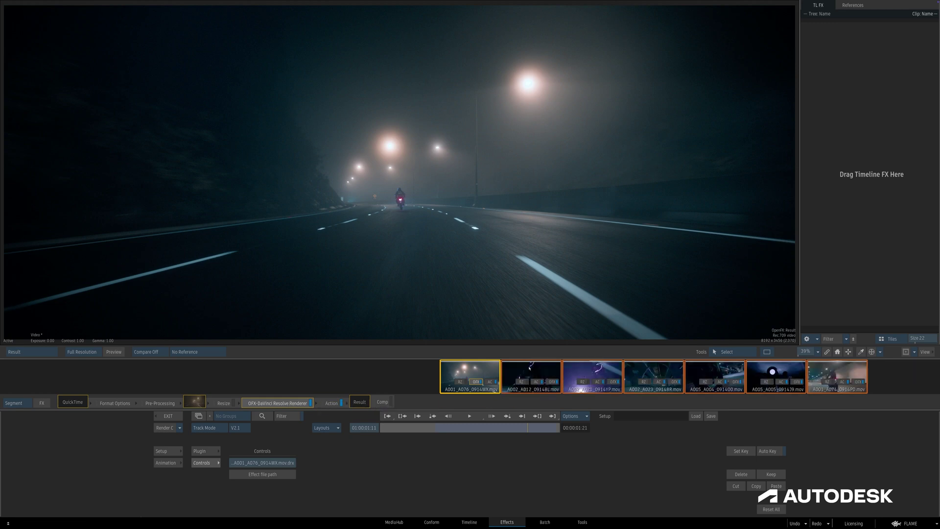
# - Load 1.2.1_A002_A012_0914BL.mov.drx and 1.3.1_A002_A021_0914YF.mov.drx into their clips, then select A005_A005
pyautogui.click(532, 369)
pyautogui.moveTo(309, 403); pyautogui.dragTo(242, 411)
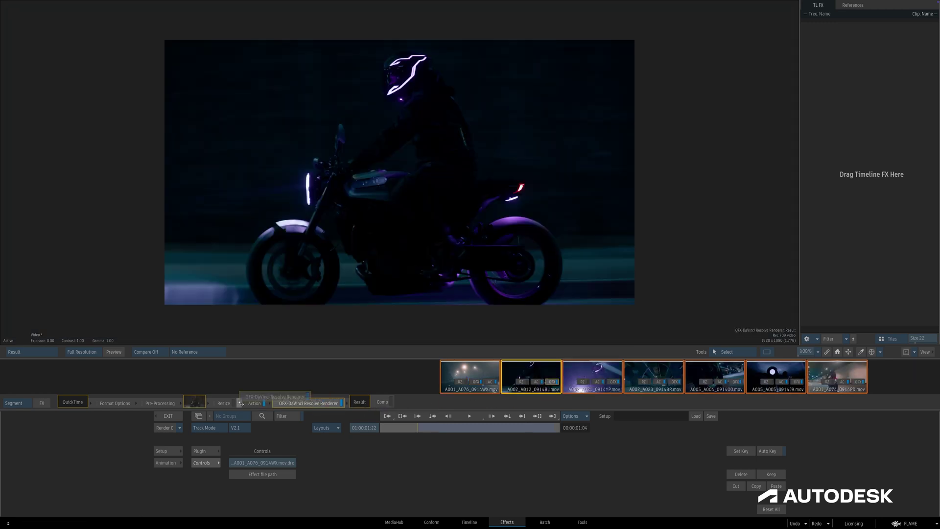
pyautogui.click(254, 474)
pyautogui.doubleClick(349, 55)
pyautogui.press('Down')
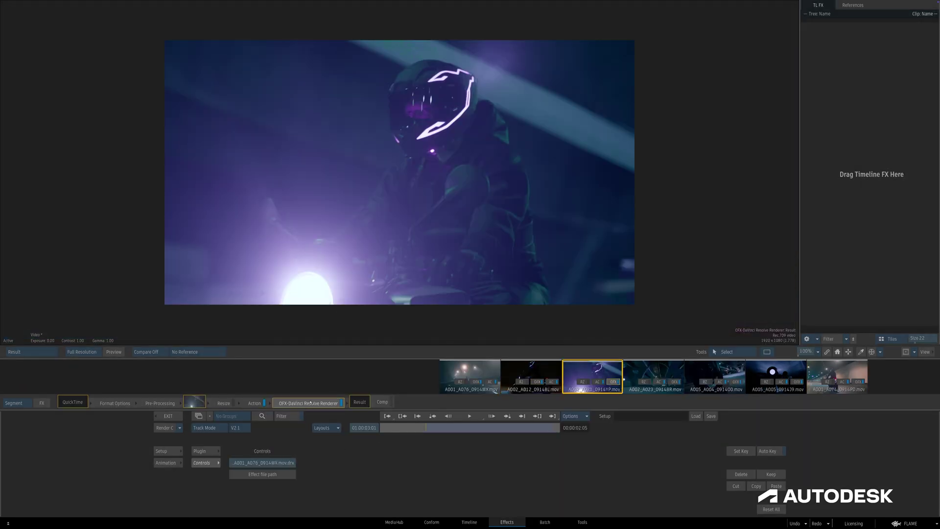
pyautogui.click(258, 475)
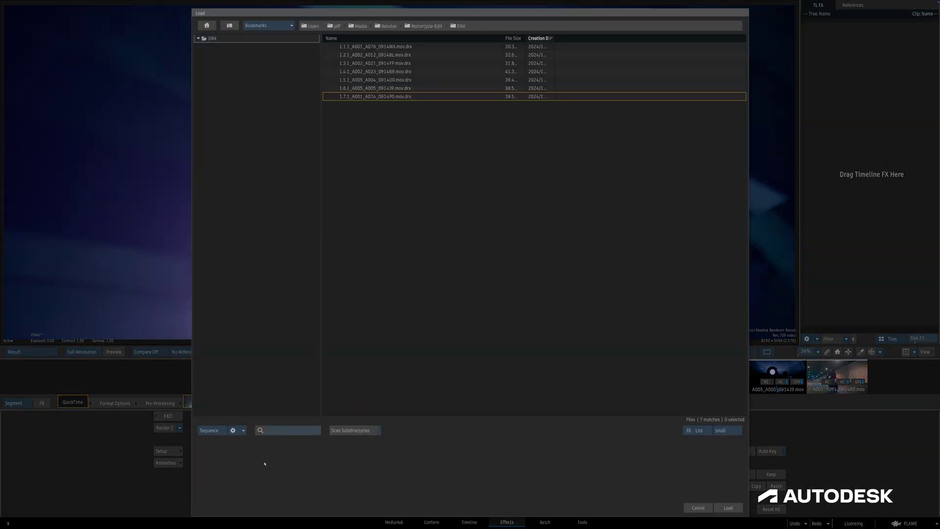
pyautogui.doubleClick(332, 63)
pyautogui.press('Down')
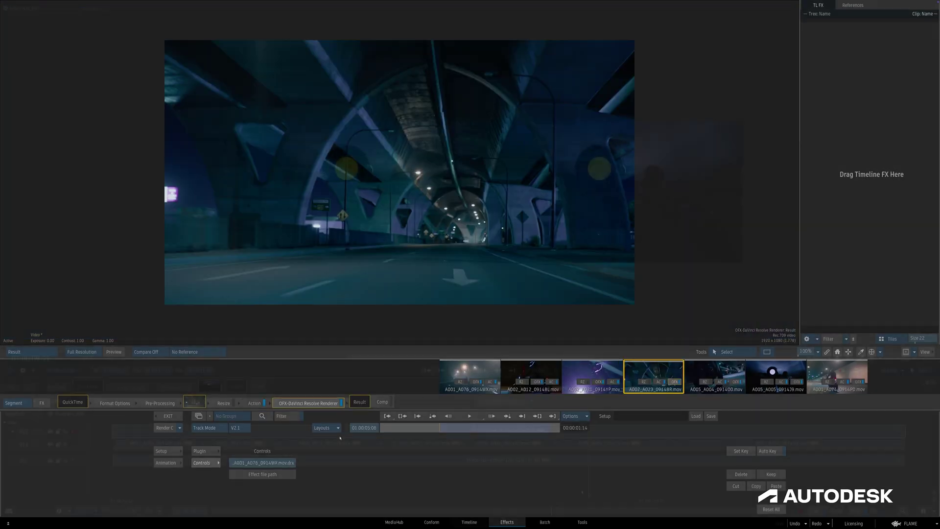
pyautogui.moveTo(418, 488); pyautogui.dragTo(594, 495)
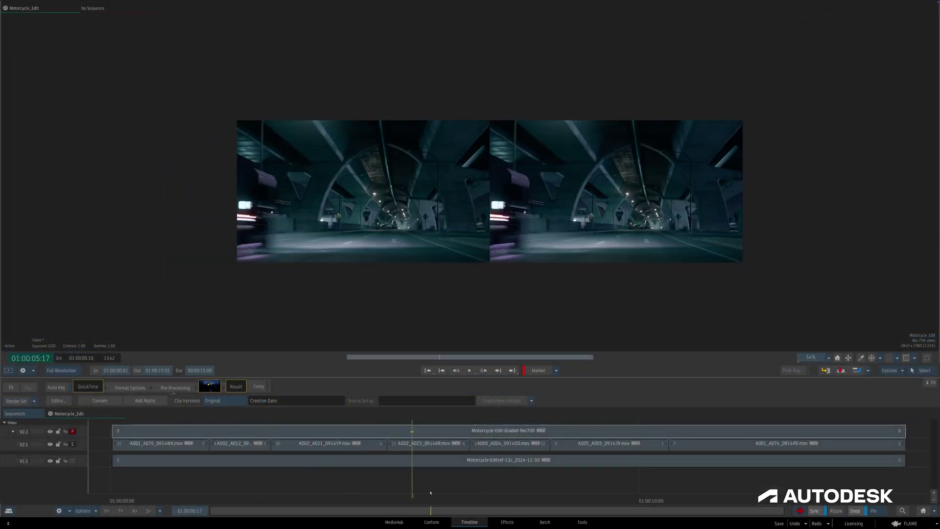
pyautogui.click(624, 447)
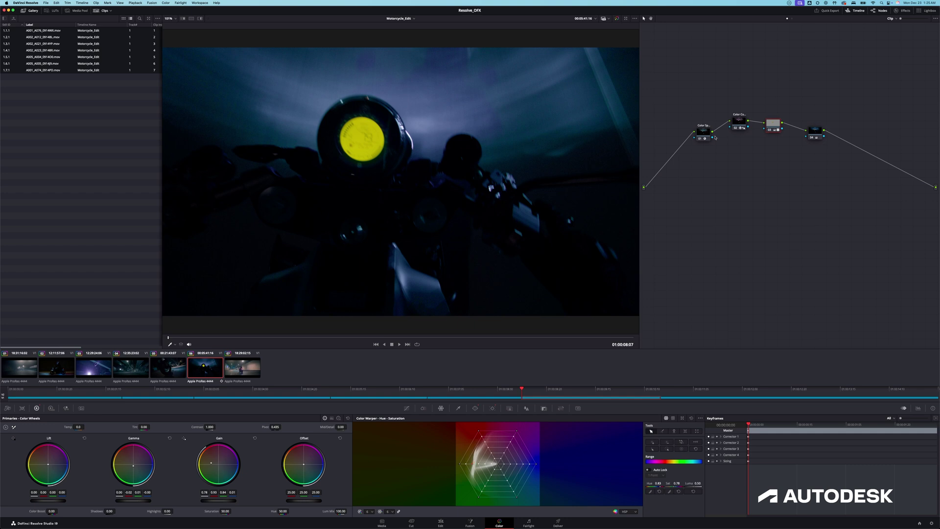
# - Shift the headlight from yellow to magenta with a gain change and grab it as still 1.6.2
pyautogui.moveTo(774, 130); pyautogui.dragTo(778, 141)
pyautogui.moveTo(216, 457); pyautogui.dragTo(224, 462)
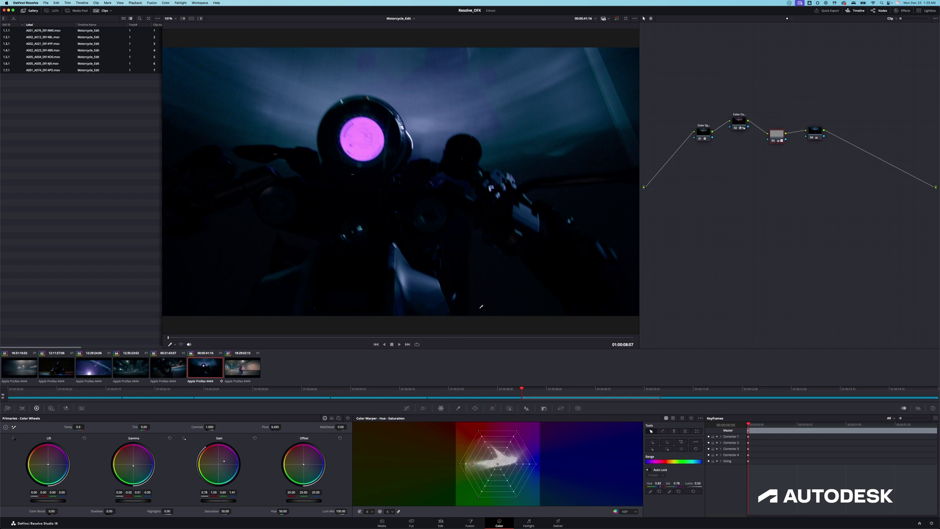
pyautogui.rightClick(403, 142)
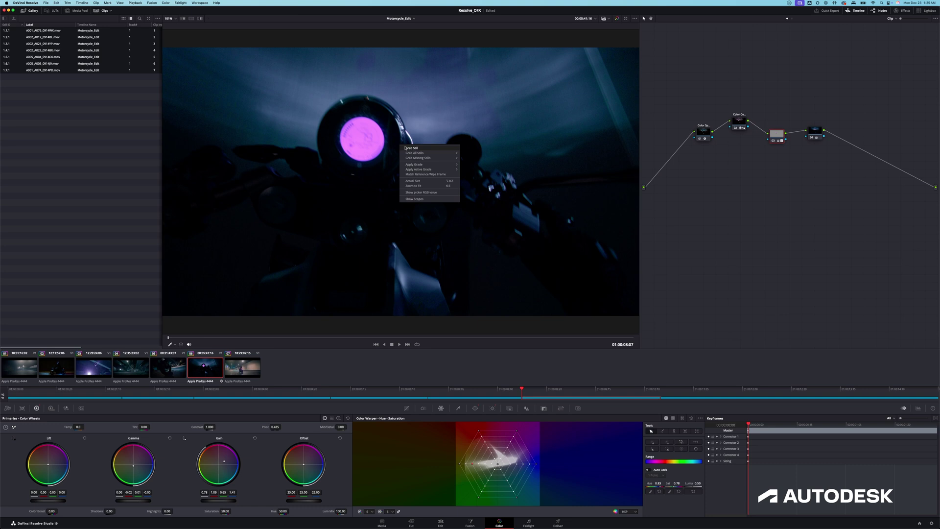
pyautogui.click(411, 148)
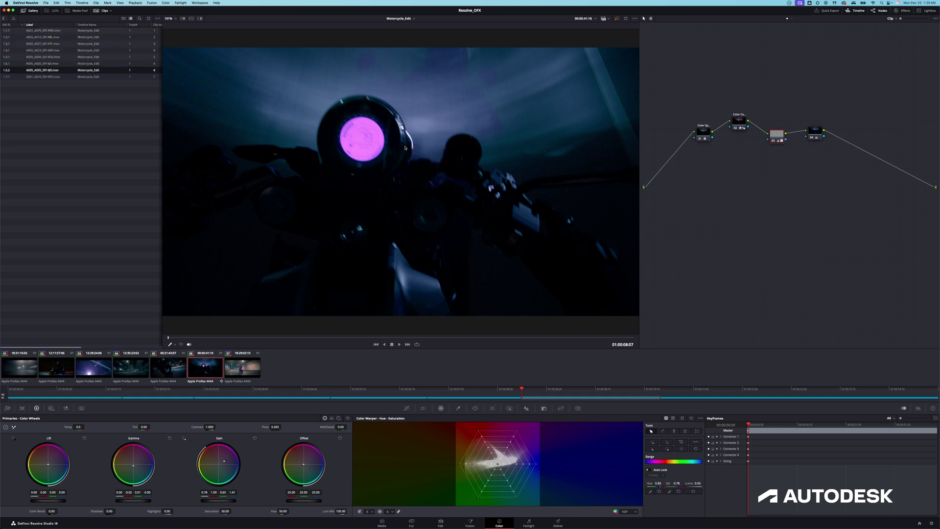
# - Export still 1.6.2 as a DRX file
pyautogui.rightClick(17, 71)
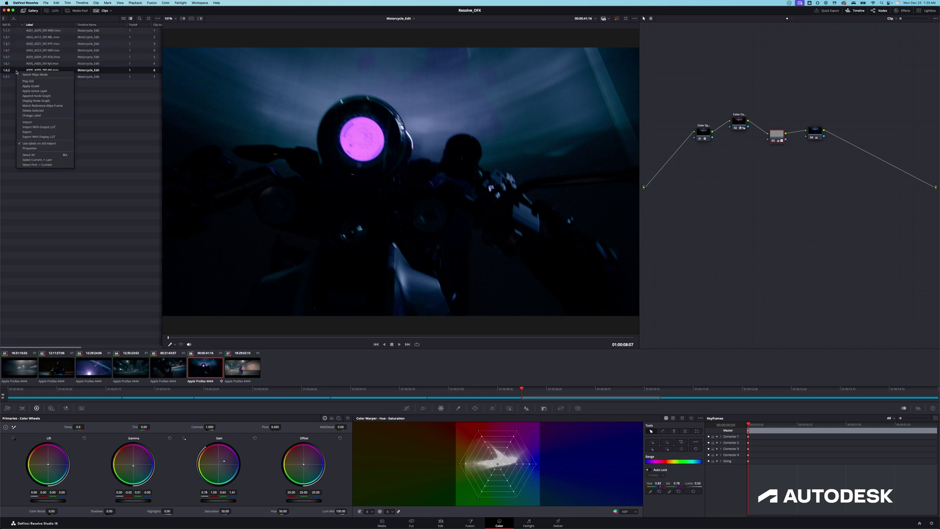
pyautogui.click(27, 132)
pyautogui.click(625, 315)
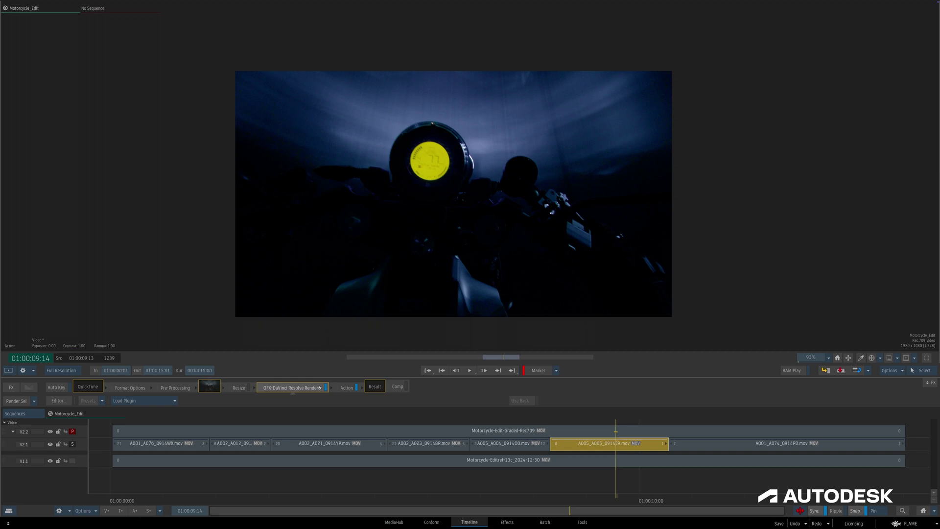
# - Load 1.6.2_A005_A005_091439.mov.drx into the A005 clip's Resolve Renderer effect and scrub to check the grade
pyautogui.doubleClick(293, 388)
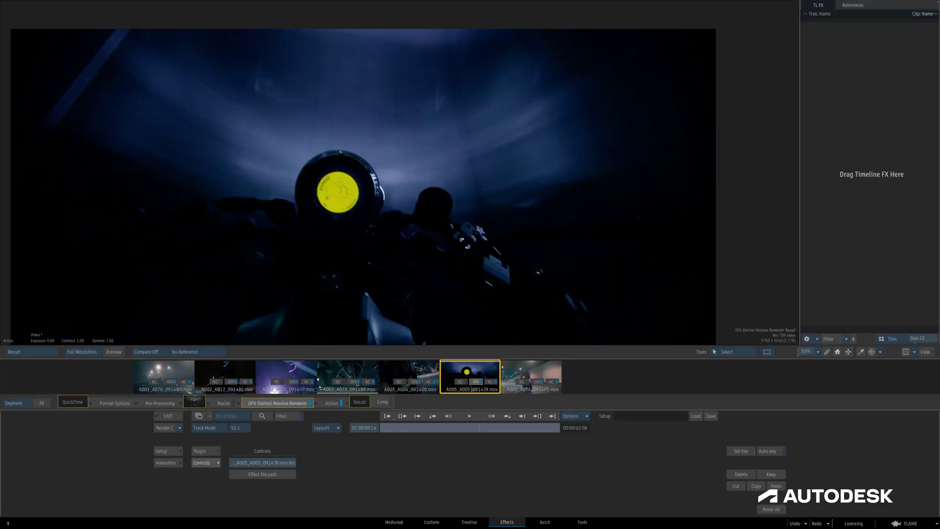
pyautogui.click(262, 474)
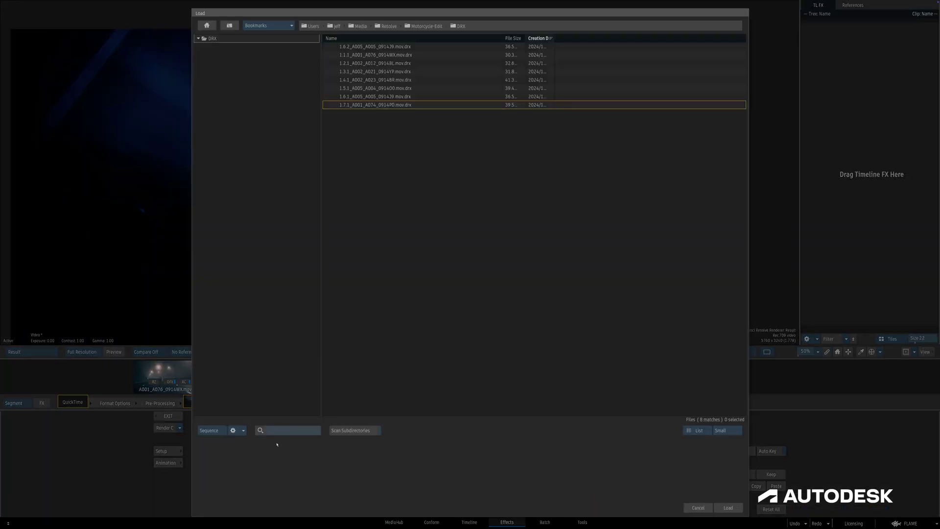
pyautogui.doubleClick(346, 46)
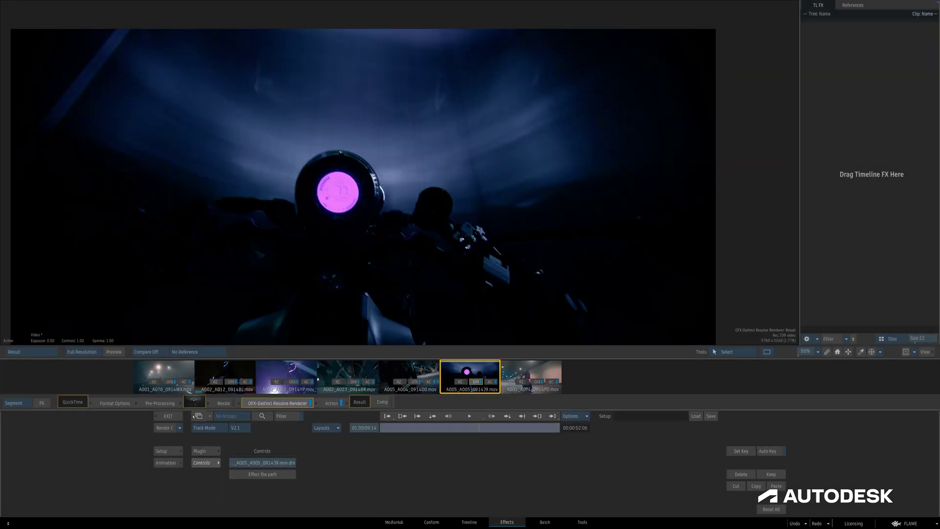
pyautogui.click(168, 416)
pyautogui.click(574, 443)
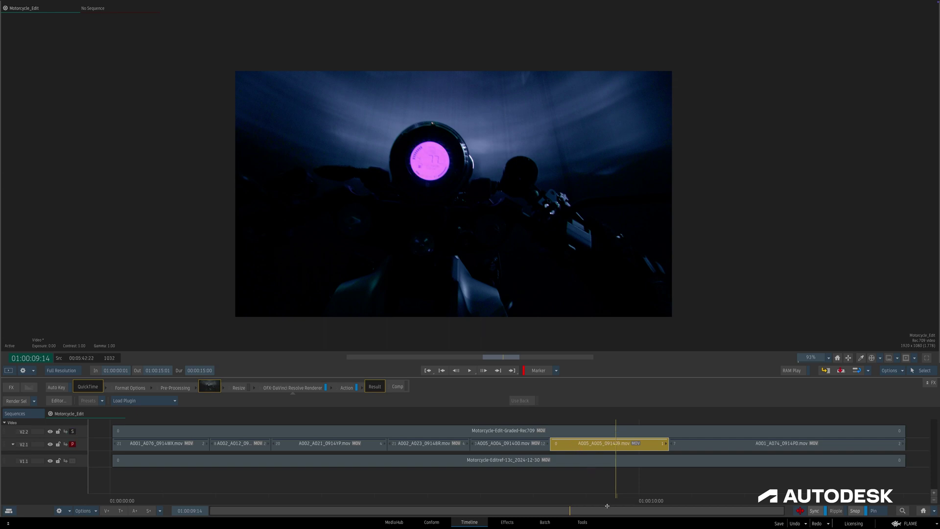
pyautogui.moveTo(604, 504); pyautogui.dragTo(631, 499)
# - Select all V2.1 clips, Sync OFX on the Resolve Renderer effect, and open Motorcycle_Edit_Cutdown
pyautogui.press('Up')
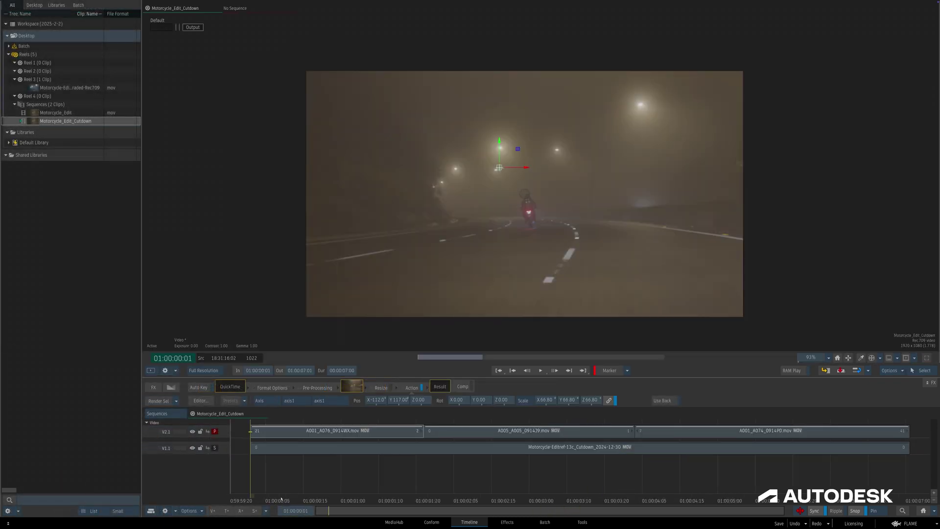
pyautogui.moveTo(282, 499); pyautogui.dragTo(426, 489)
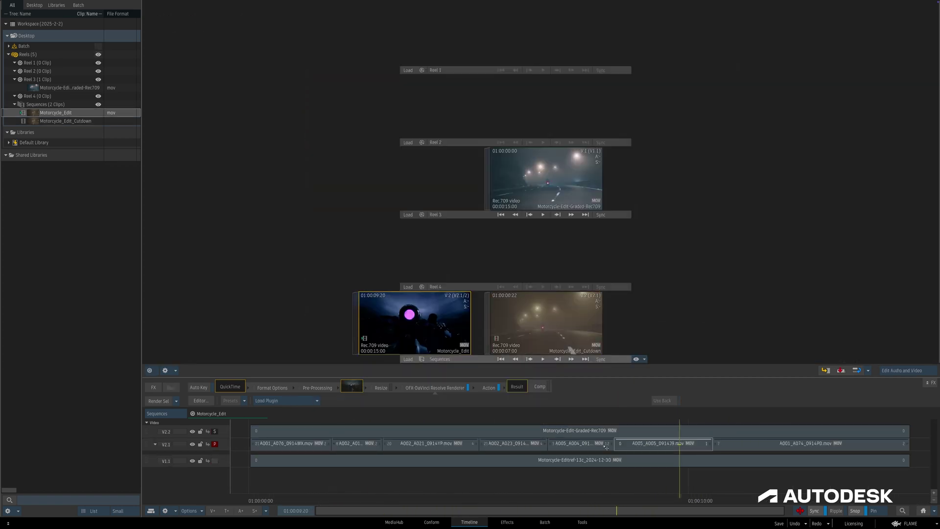
pyautogui.click(608, 447)
pyautogui.click(225, 445)
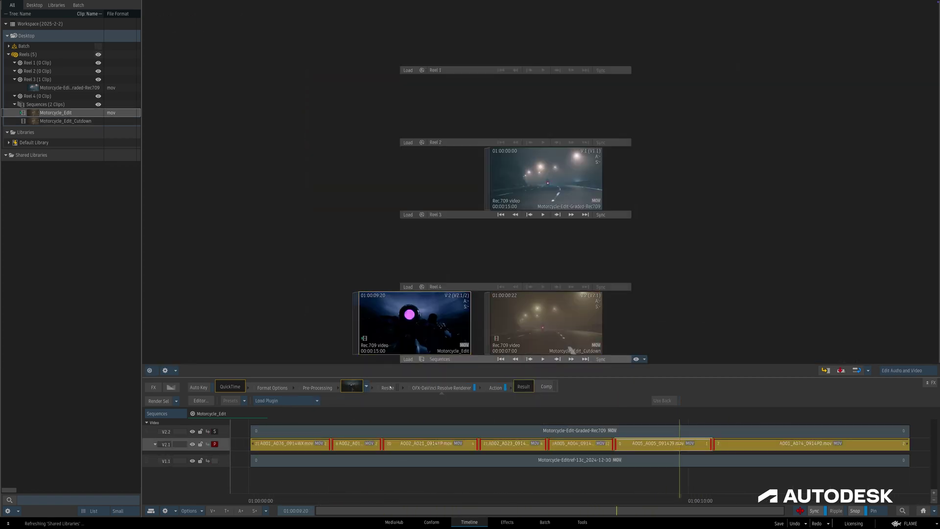
pyautogui.rightClick(429, 388)
pyautogui.click(458, 481)
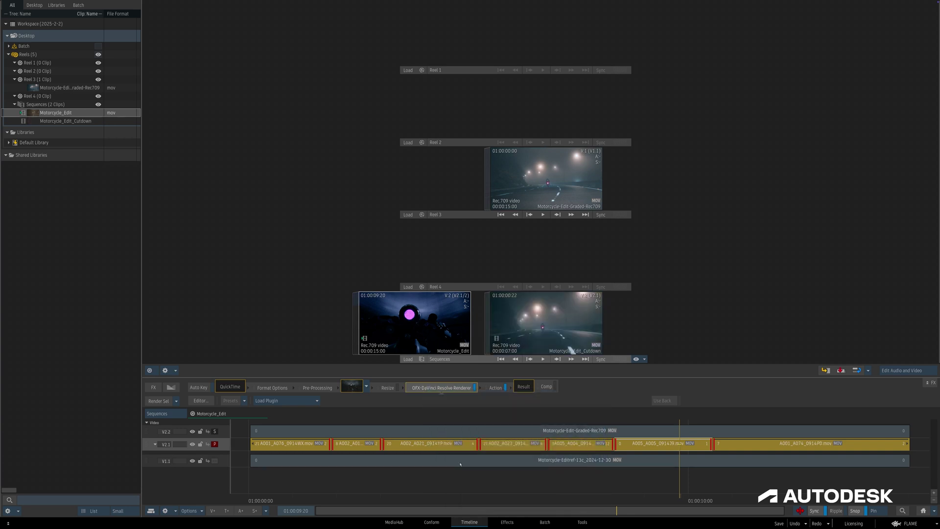
pyautogui.doubleClick(546, 323)
# - Play and scrub through Motorcycle_Edit_Cutdown to review its updated grades
pyautogui.press('space')
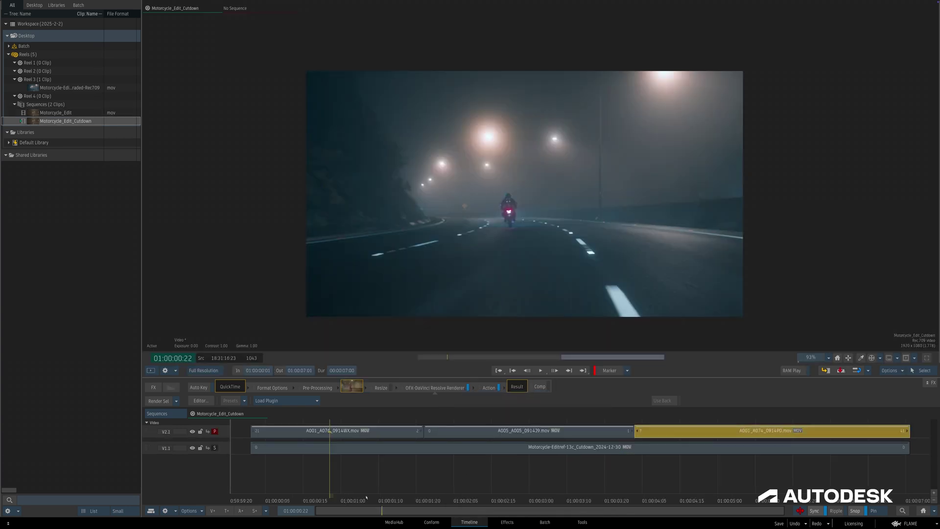
pyautogui.moveTo(589, 488); pyautogui.dragTo(504, 490)
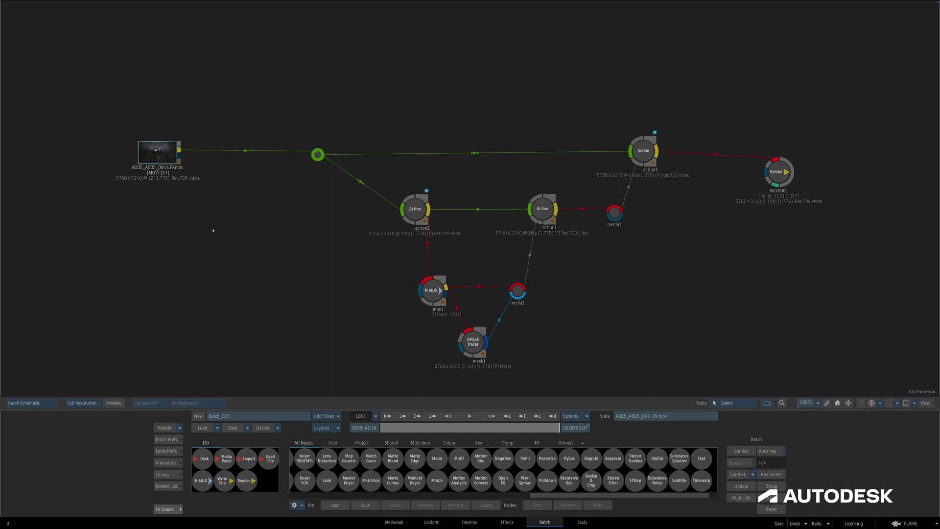
# - Add an Open FX DaVinci Resolve Renderer node on the A005 clip, loaded with the A005 DRX grade
pyautogui.moveTo(503, 480); pyautogui.dragTo(277, 202)
pyautogui.click(262, 474)
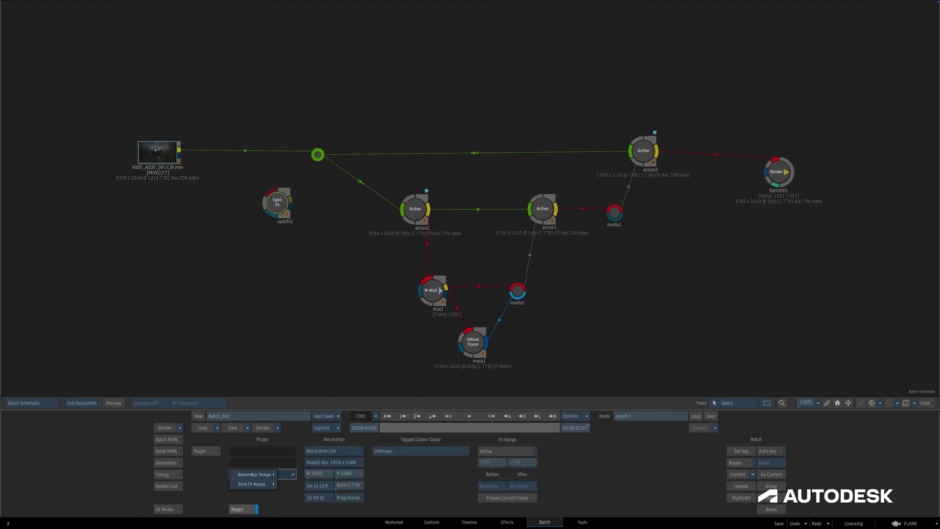
pyautogui.click(308, 475)
pyautogui.moveTo(277, 202); pyautogui.dragTo(303, 243)
pyautogui.click(274, 474)
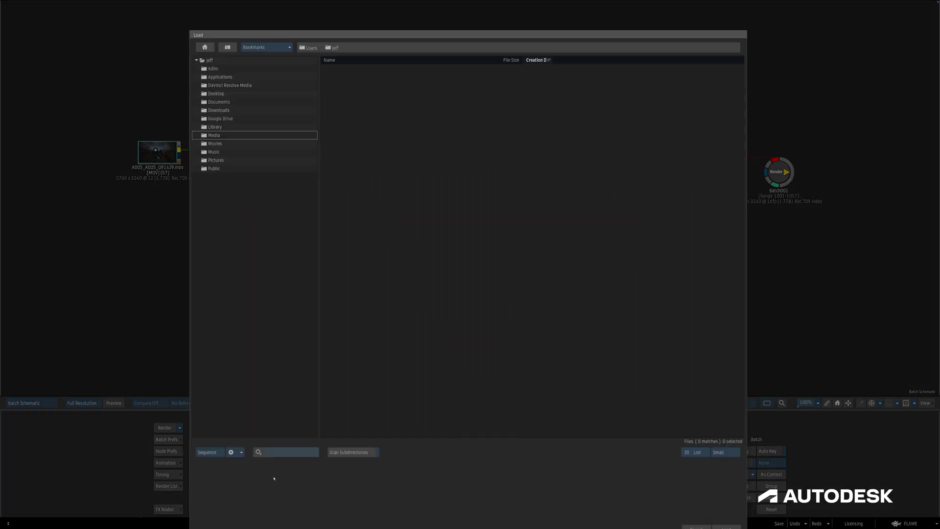
pyautogui.click(254, 47)
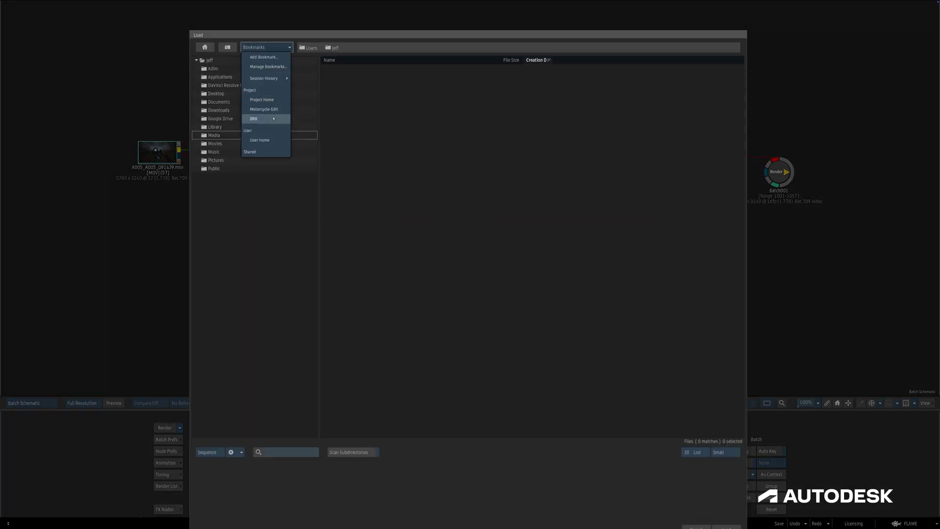
pyautogui.click(262, 117)
pyautogui.press('Return')
# - Insert the renderer node between action3 and Batch001, then review the graded result
pyautogui.press('F4')
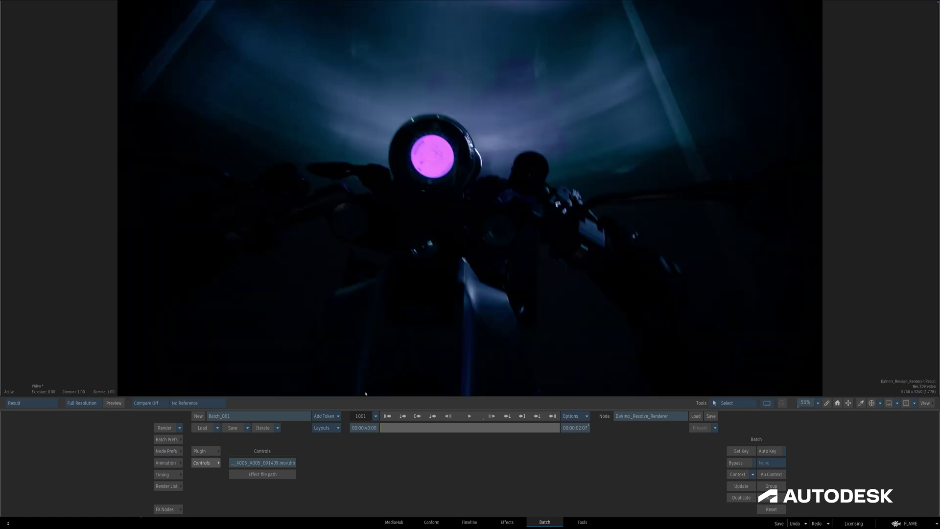
pyautogui.click(469, 416)
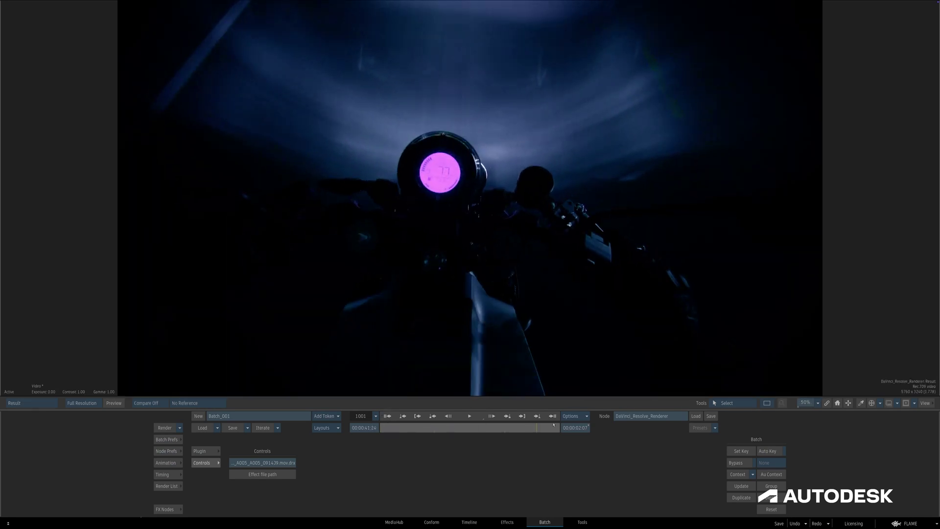
pyautogui.press('F4')
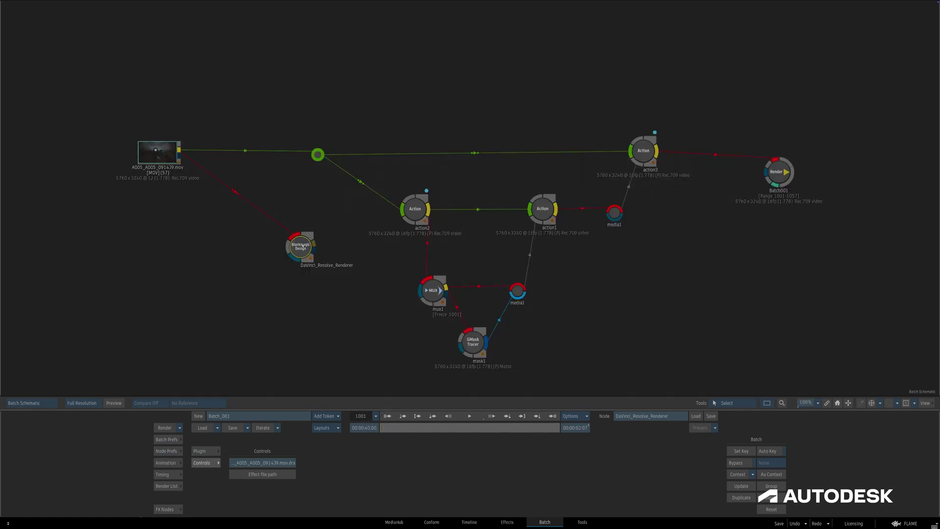
pyautogui.moveTo(307, 243); pyautogui.dragTo(711, 163)
pyautogui.press('F4')
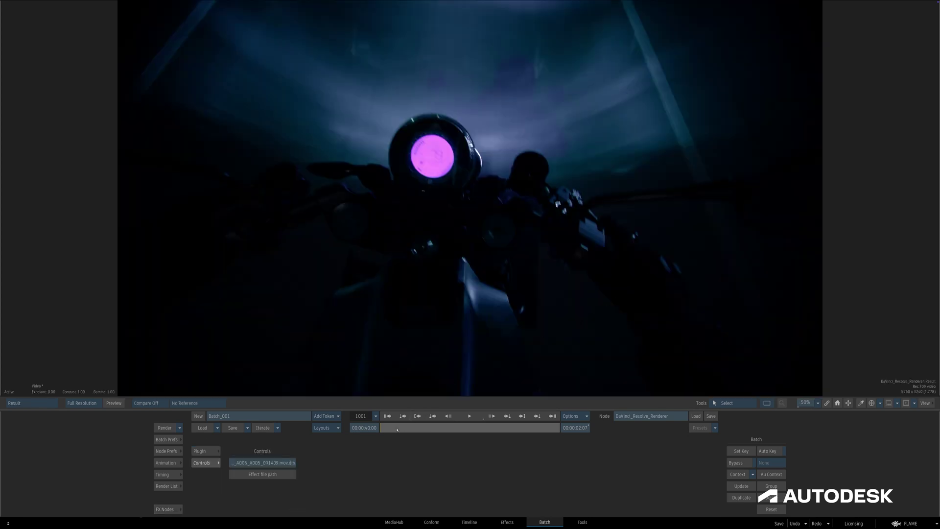
pyautogui.moveTo(403, 430); pyautogui.dragTo(461, 430)
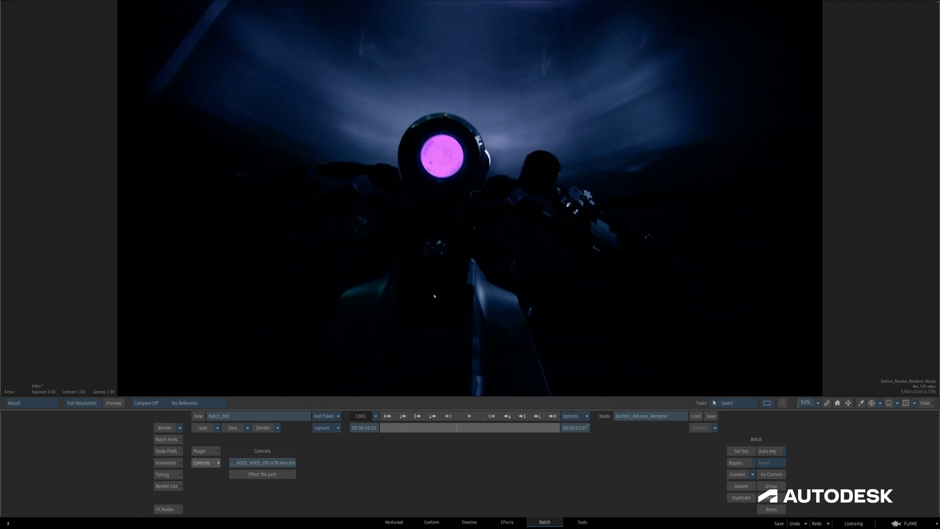
pyautogui.press('`')
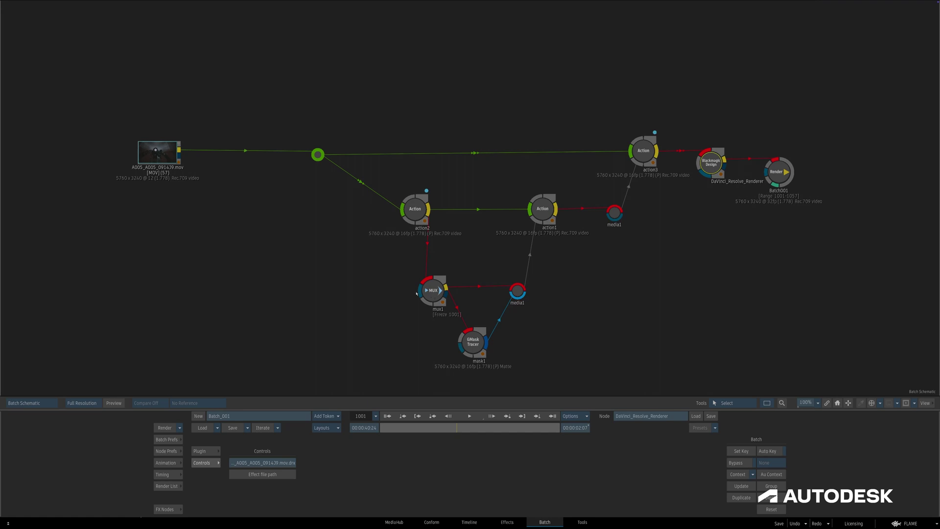